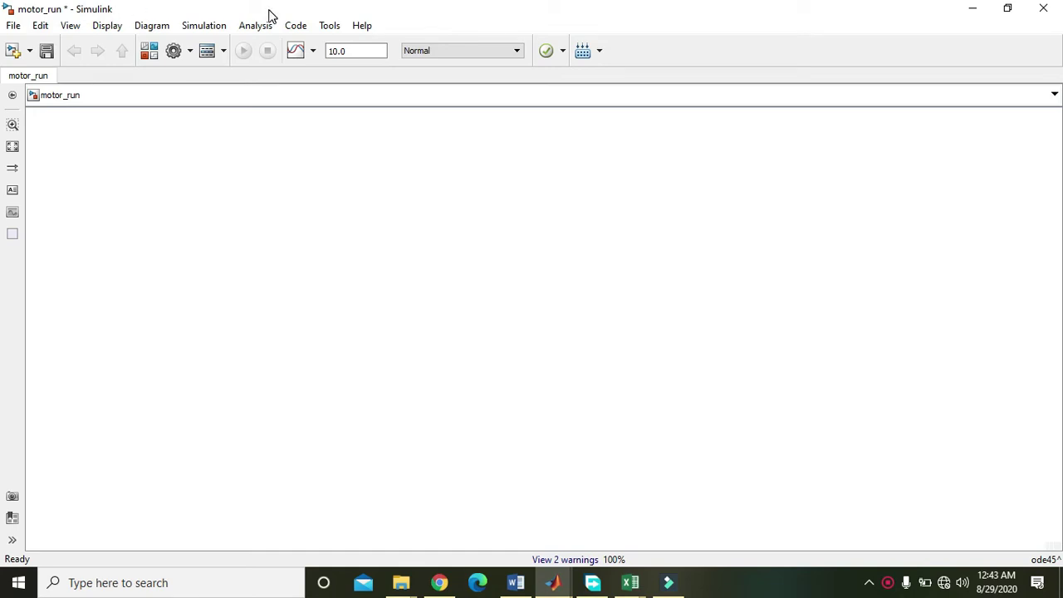
Step: Check the File menu without creating a new model, then bring up the View menu
{"action": "left_click", "coordinate": [16, 26]}
{"action": "mouse_move", "coordinate": [37, 44]}
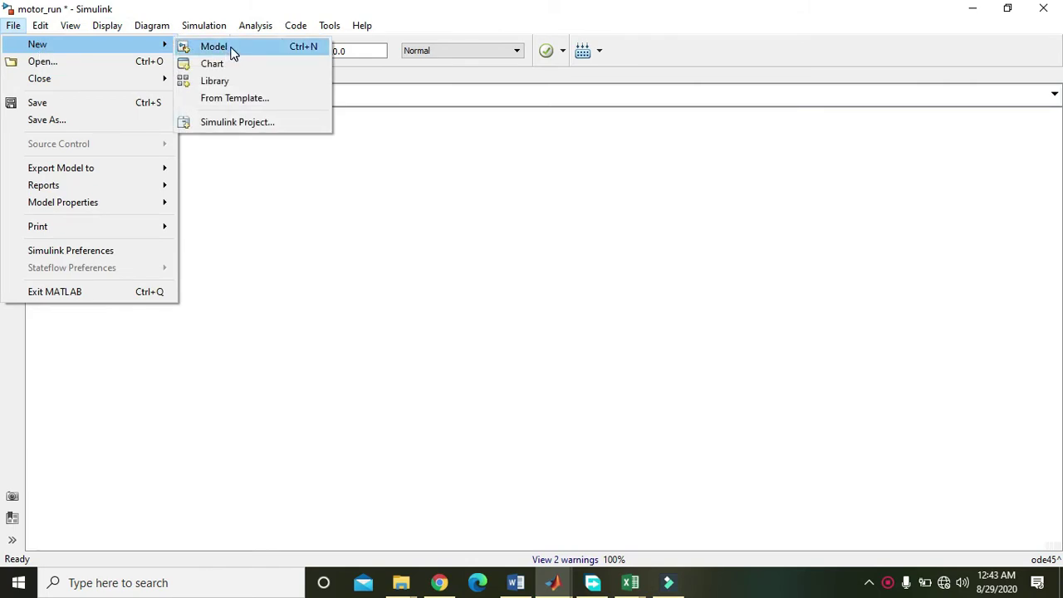
{"action": "left_click", "coordinate": [433, 271]}
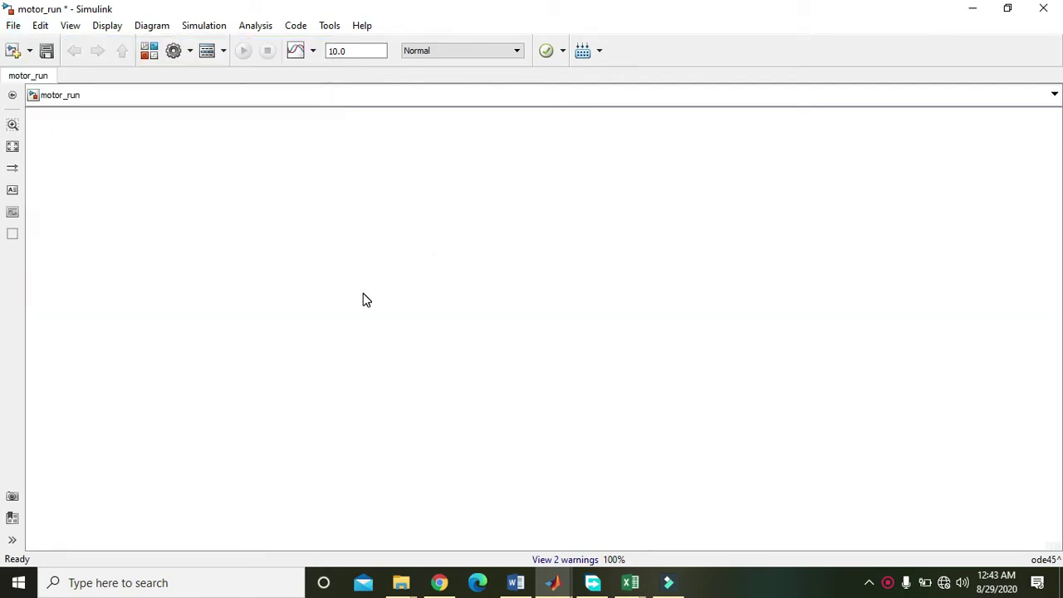
{"action": "left_click", "coordinate": [70, 26]}
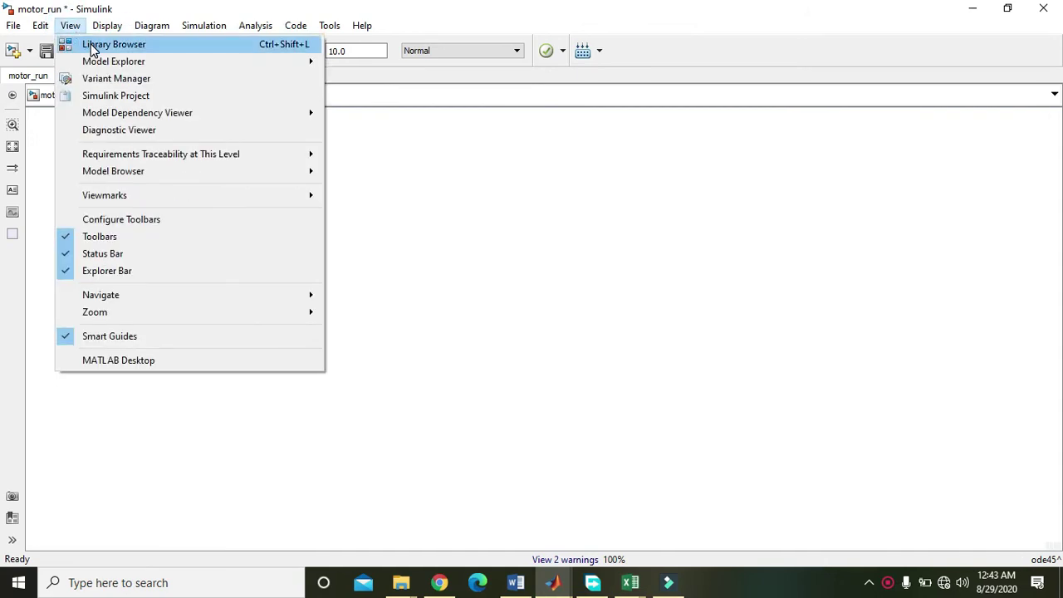
Step: Open the Library Browser and inspect the Step block in the 'step' search results
{"action": "left_click", "coordinate": [93, 45]}
{"action": "double_click", "coordinate": [92, 38]}
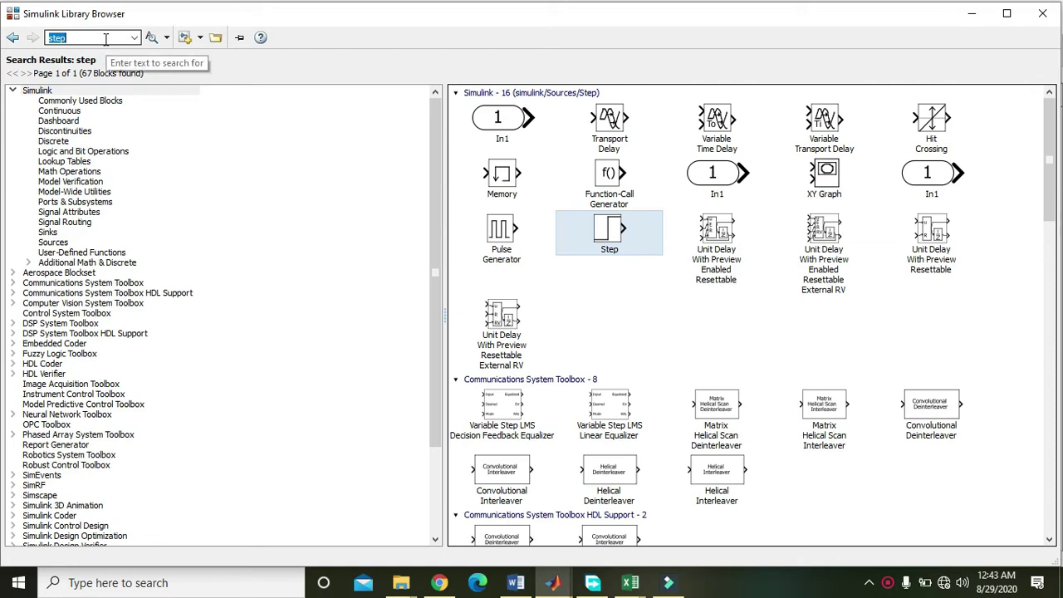
{"action": "right_click", "coordinate": [105, 40]}
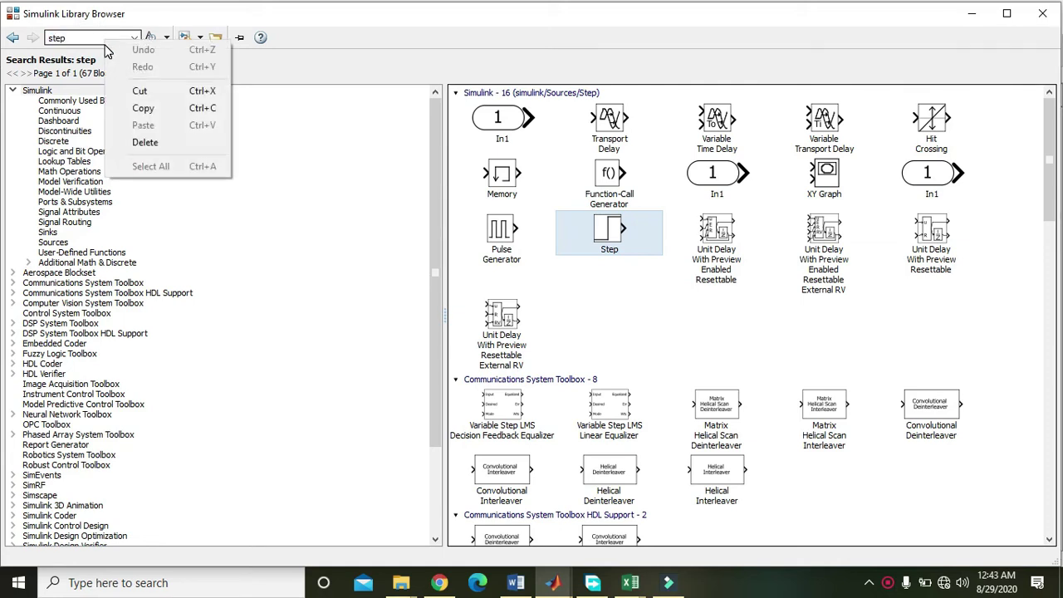
{"action": "left_click", "coordinate": [604, 232]}
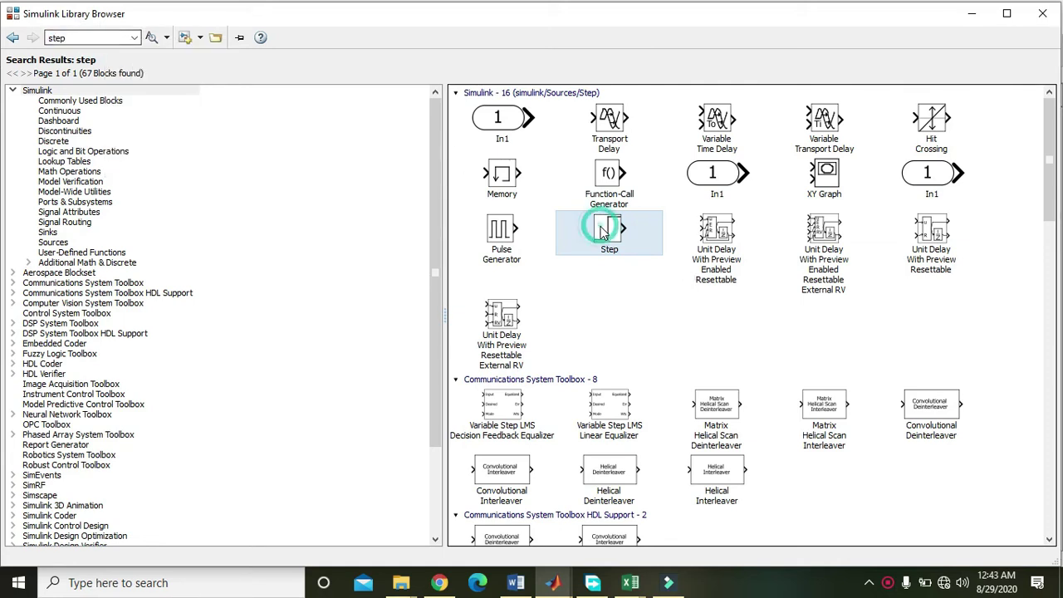
{"action": "right_click", "coordinate": [601, 229]}
{"action": "left_click", "coordinate": [619, 239]}
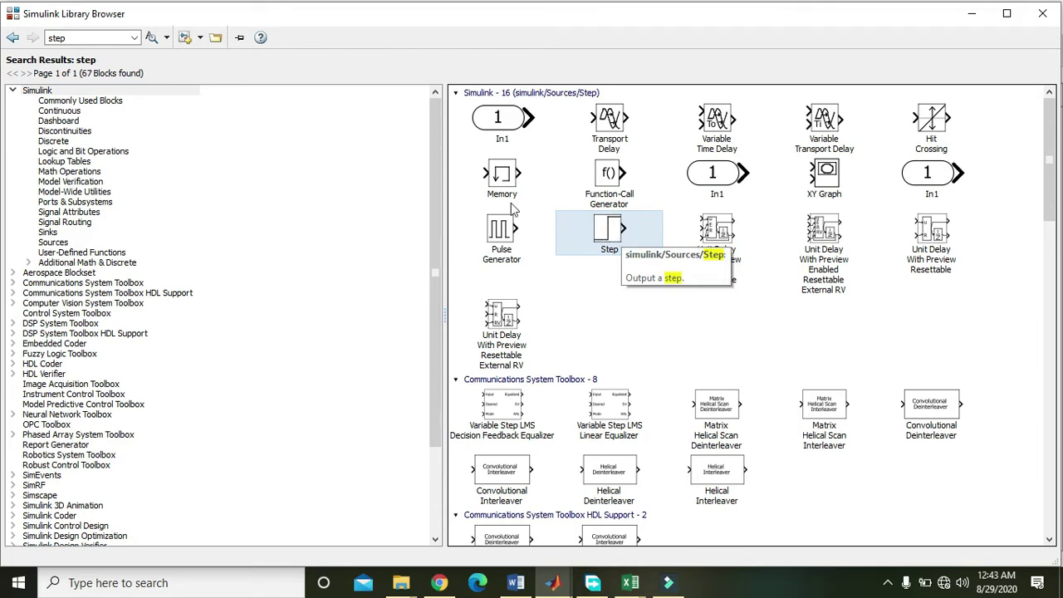
Step: Search the library for 'display' and add the Display block to motor_run
{"action": "double_click", "coordinate": [104, 38]}
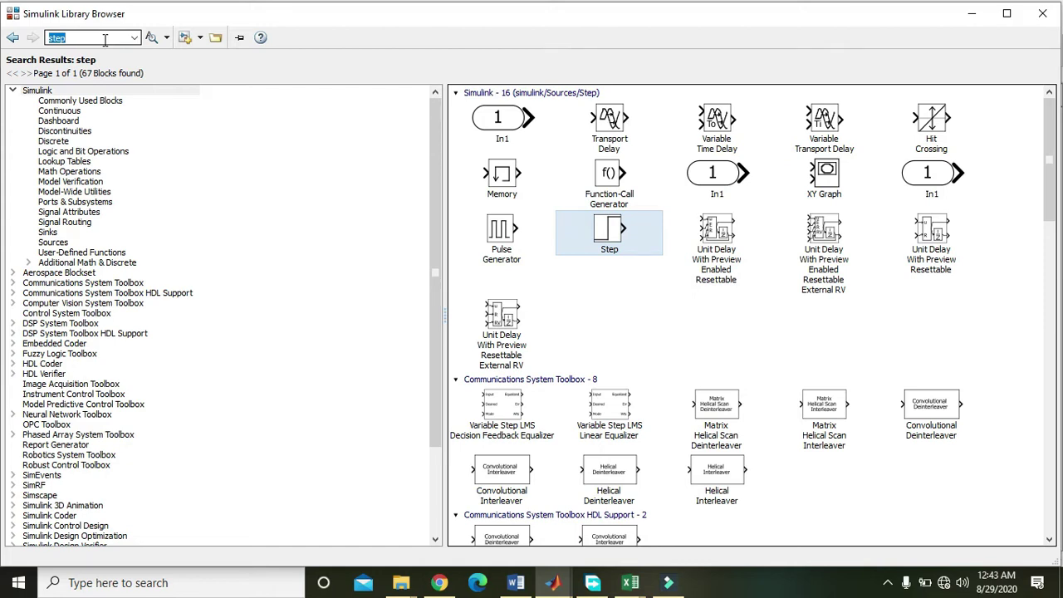
{"action": "type", "text": "display"}
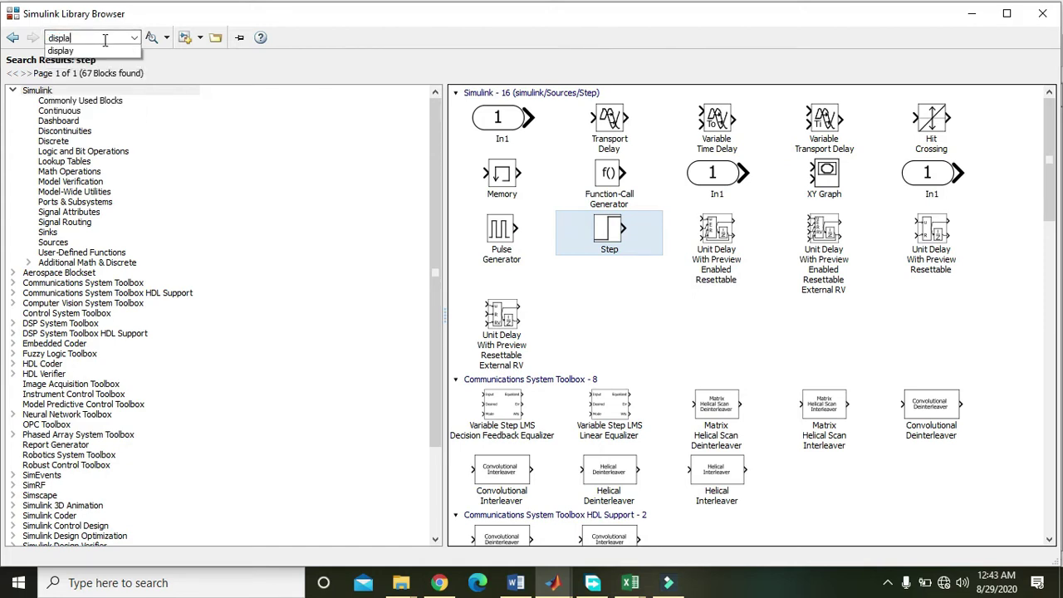
{"action": "left_click", "coordinate": [150, 39]}
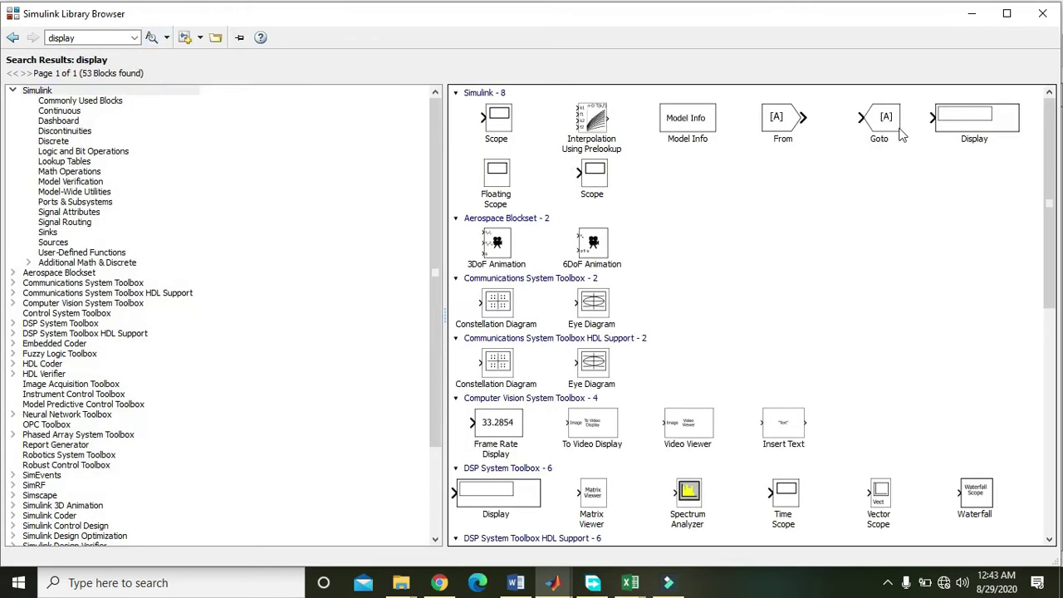
{"action": "right_click", "coordinate": [955, 122]}
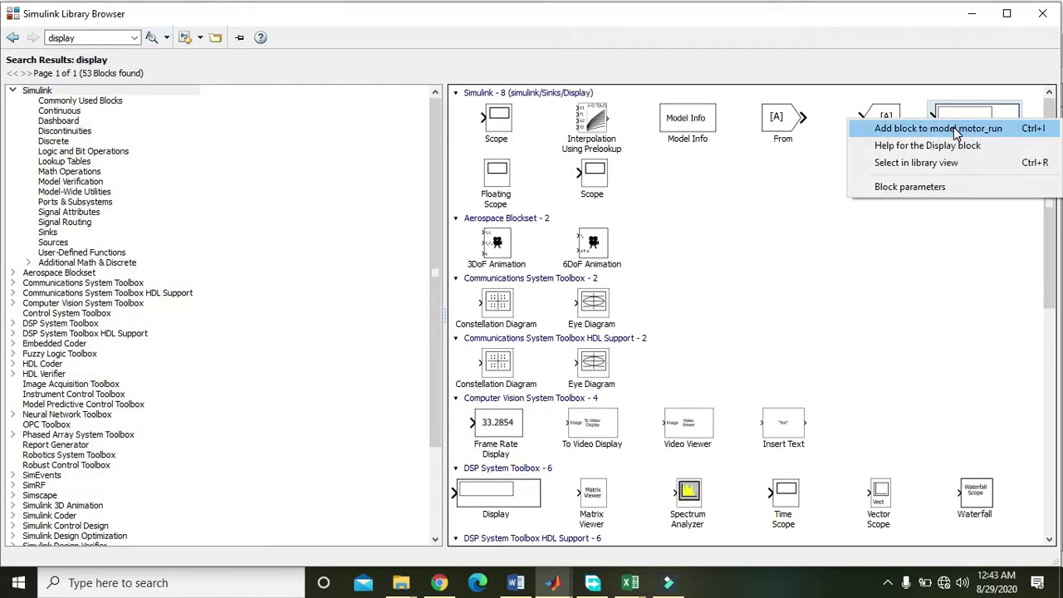
{"action": "left_click", "coordinate": [968, 127]}
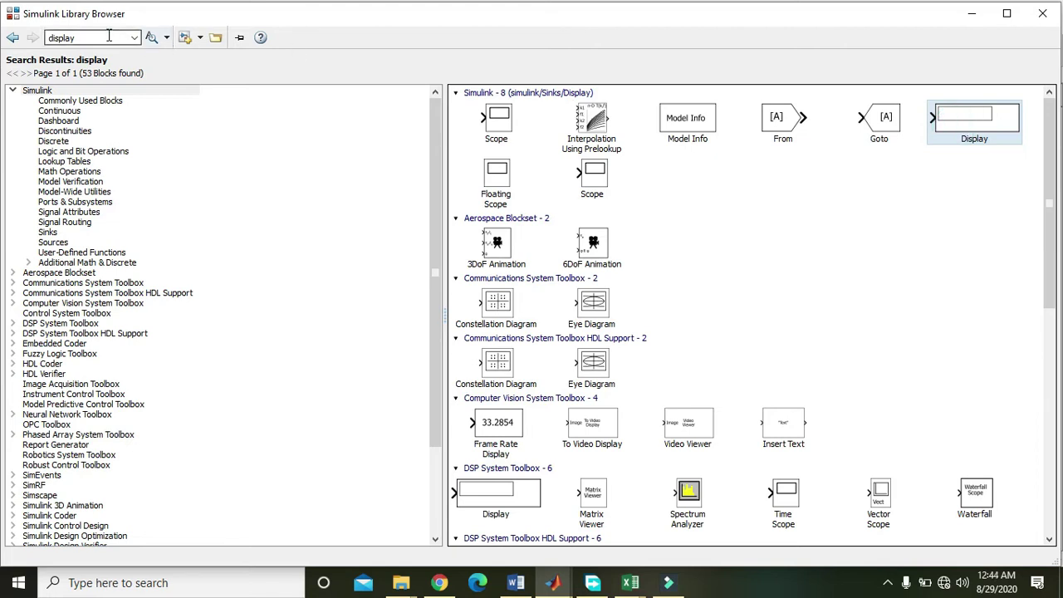
Step: Search the library for 'dc machine' and add the DC Machine block to motor_run
{"action": "double_click", "coordinate": [109, 38]}
{"action": "key", "text": "BackSpace"}
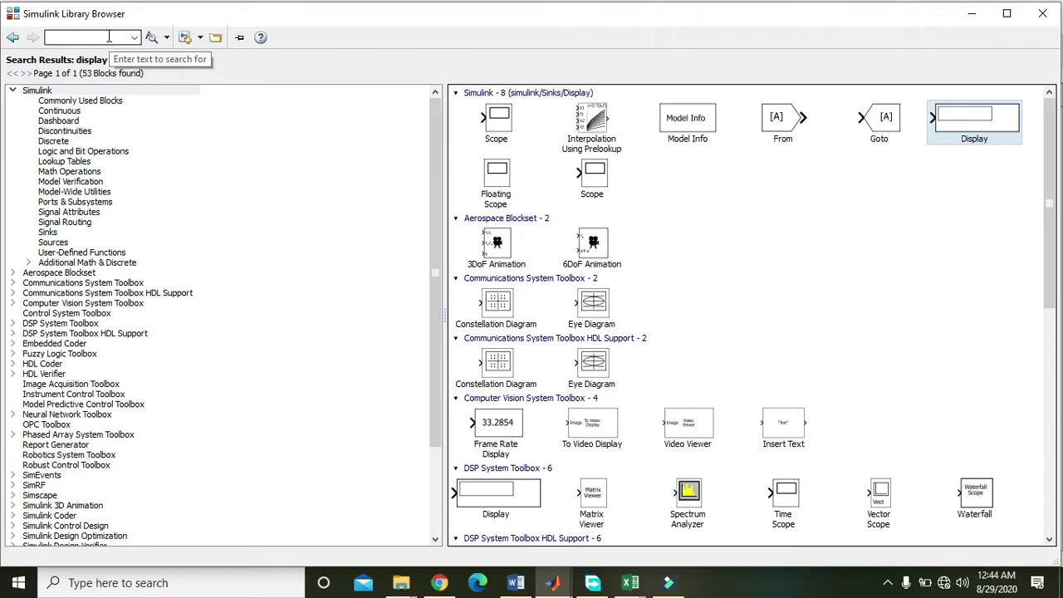
{"action": "type", "text": "dc ma"}
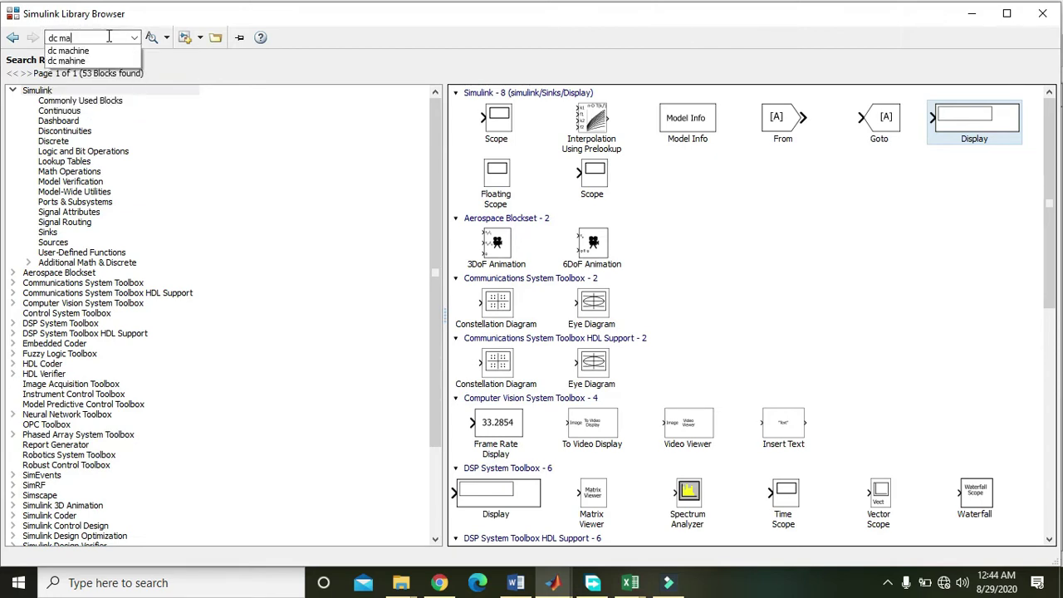
{"action": "type", "text": "chine"}
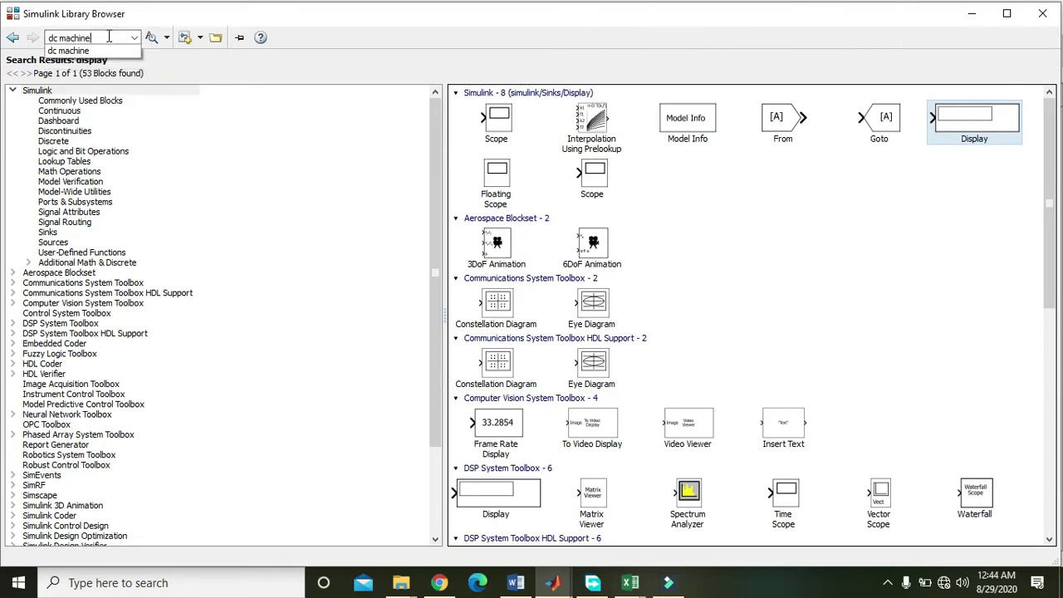
{"action": "key", "text": "Return"}
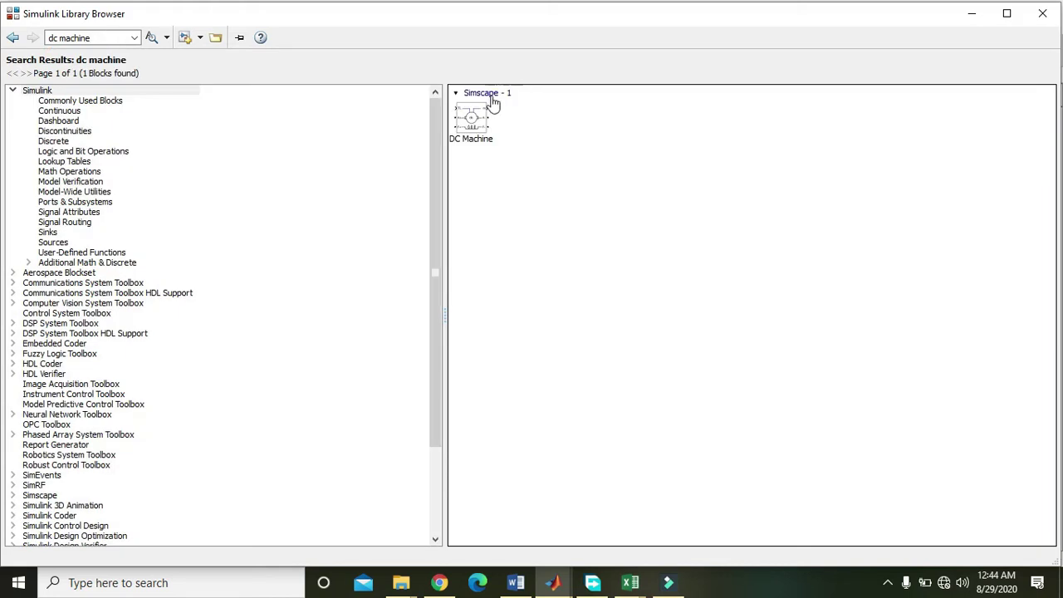
{"action": "right_click", "coordinate": [467, 125]}
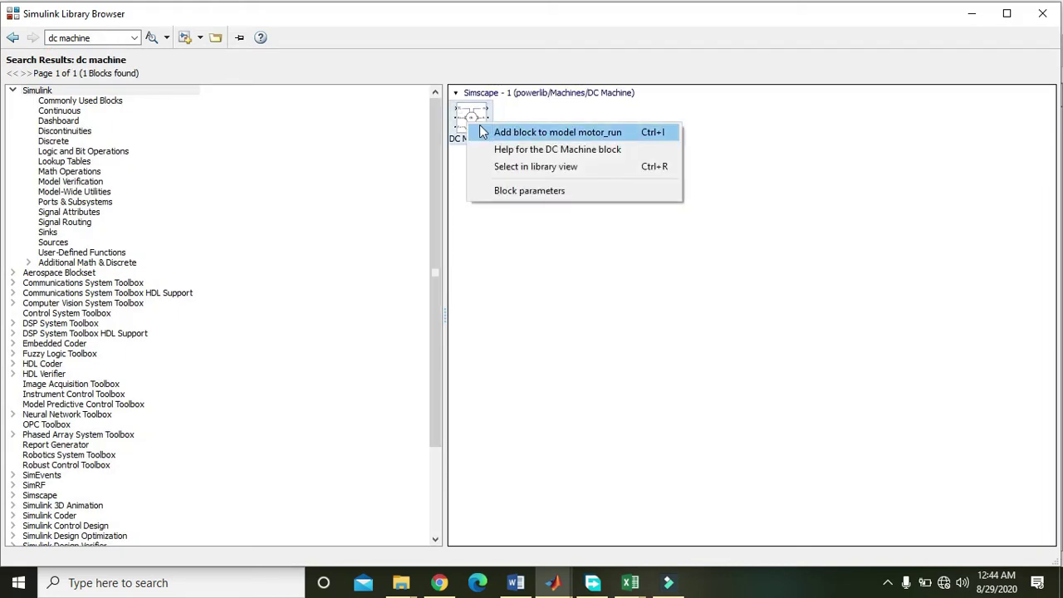
{"action": "left_click", "coordinate": [547, 132]}
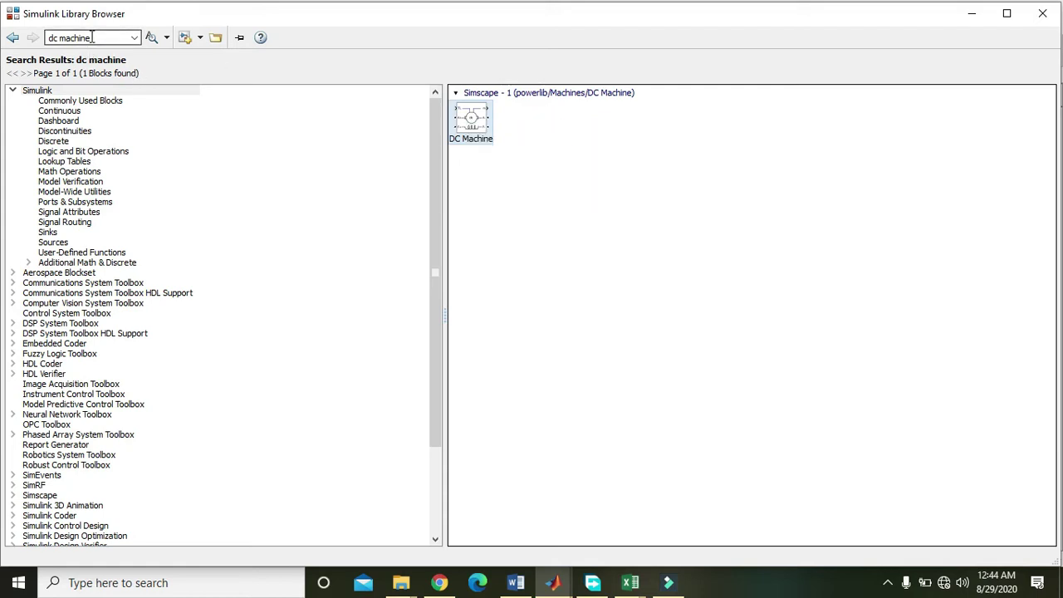
Step: Replace the search term with 'dc su' to look for a DC source
{"action": "triple_click", "coordinate": [69, 37]}
{"action": "key", "text": "BackSpace"}
{"action": "type", "text": "dc"}
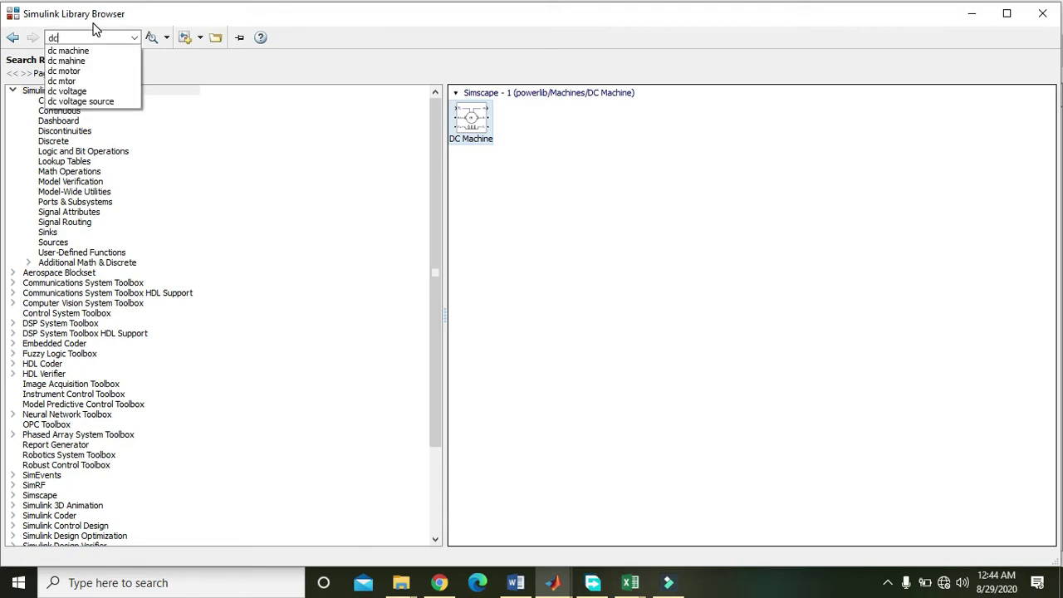
{"action": "type", "text": " surce"}
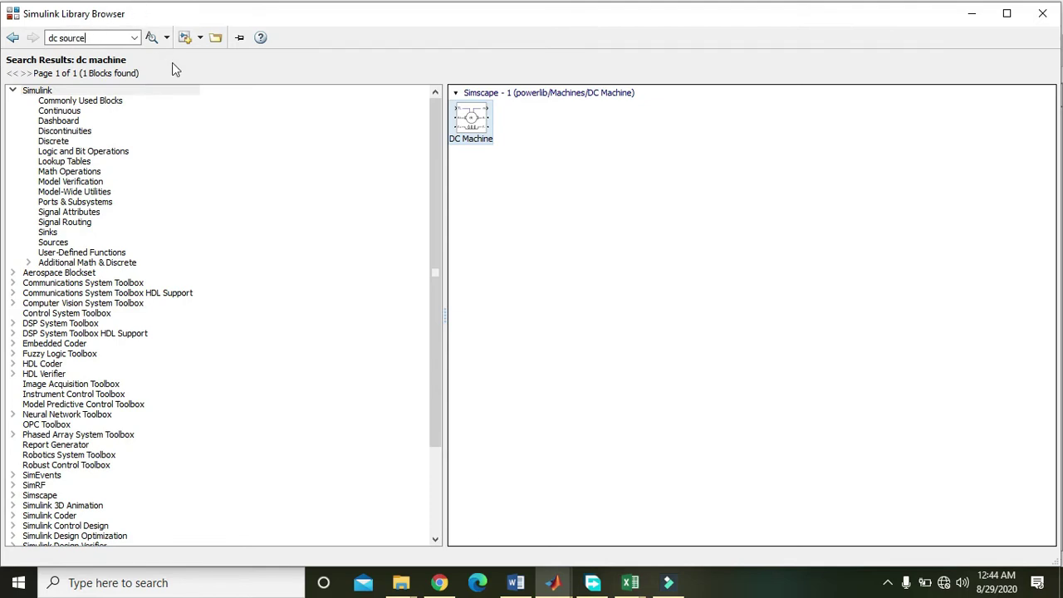
Step: Search 'dc', find the Simscape DC Voltage Source in the 82 results, and add it to motor_run
{"action": "left_click", "coordinate": [151, 37]}
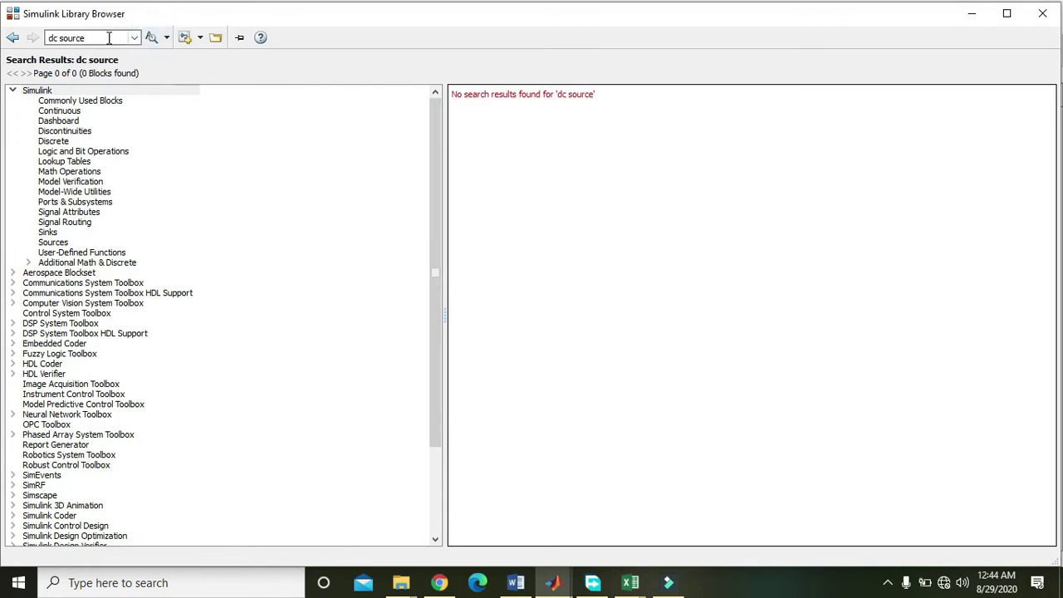
{"action": "triple_click", "coordinate": [109, 38]}
{"action": "type", "text": "d"}
{"action": "type", "text": "c"}
{"action": "key", "text": "Return"}
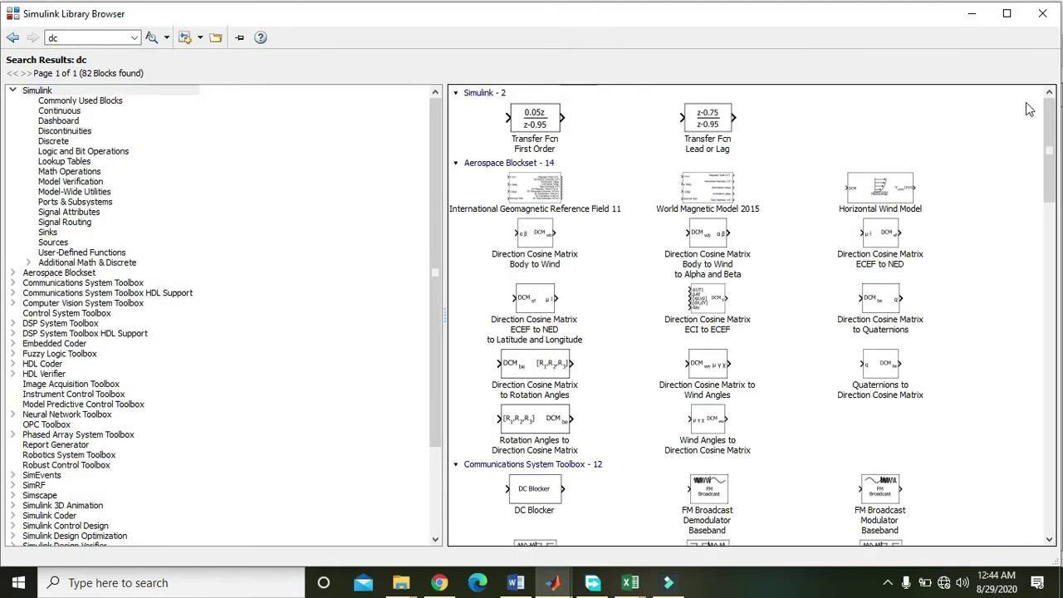
{"action": "scroll", "coordinate": [1044, 113], "scroll_direction": "down", "scroll_amount": 5}
{"action": "scroll", "coordinate": [1045, 113], "scroll_direction": "down", "scroll_amount": 10}
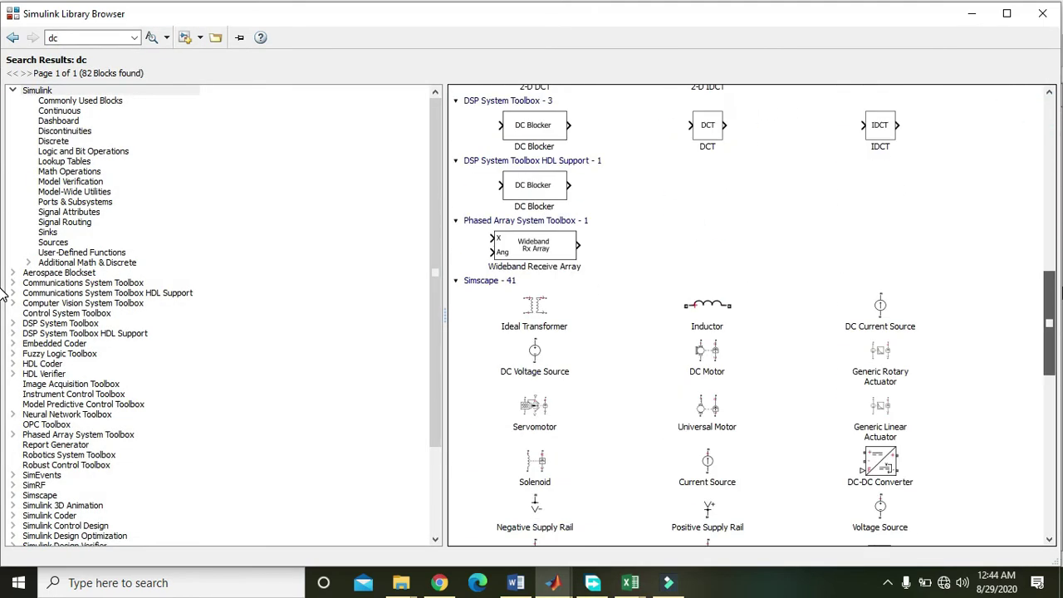
{"action": "mouse_move", "coordinate": [2, 295]}
{"action": "left_mouse_down"}
{"action": "mouse_move", "coordinate": [2, 455]}
{"action": "mouse_move", "coordinate": [1059, 383]}
{"action": "mouse_move", "coordinate": [1059, 349]}
{"action": "left_mouse_up"}
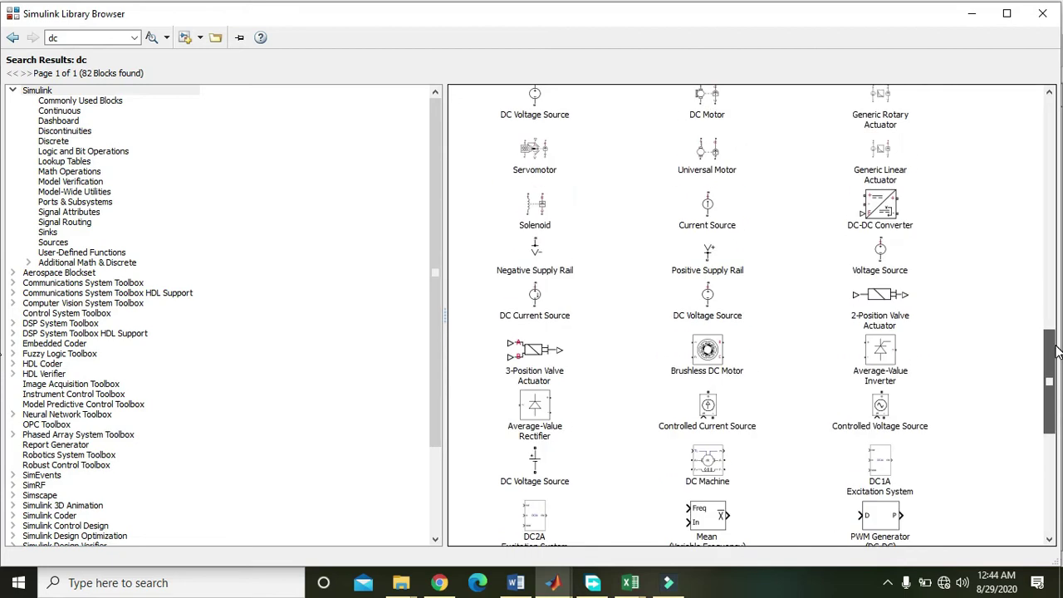
{"action": "left_click", "coordinate": [541, 467]}
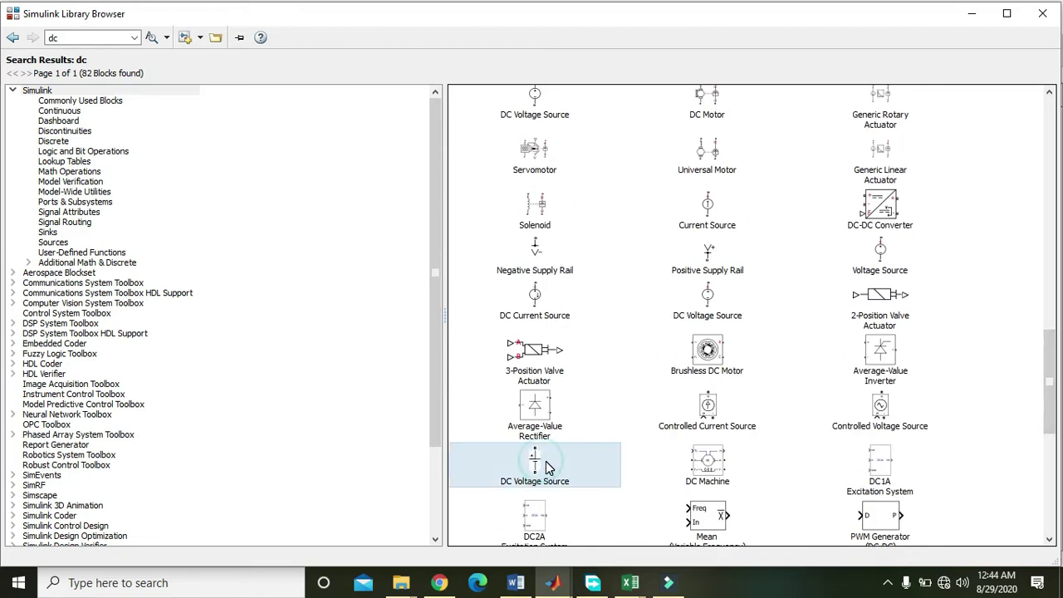
{"action": "right_click", "coordinate": [534, 468]}
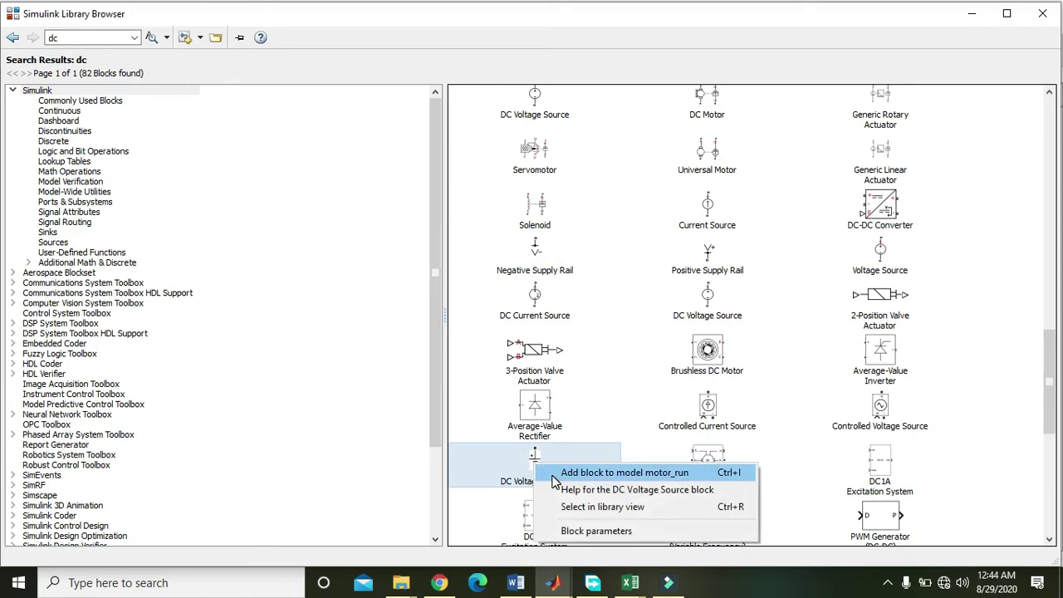
{"action": "left_click", "coordinate": [553, 473]}
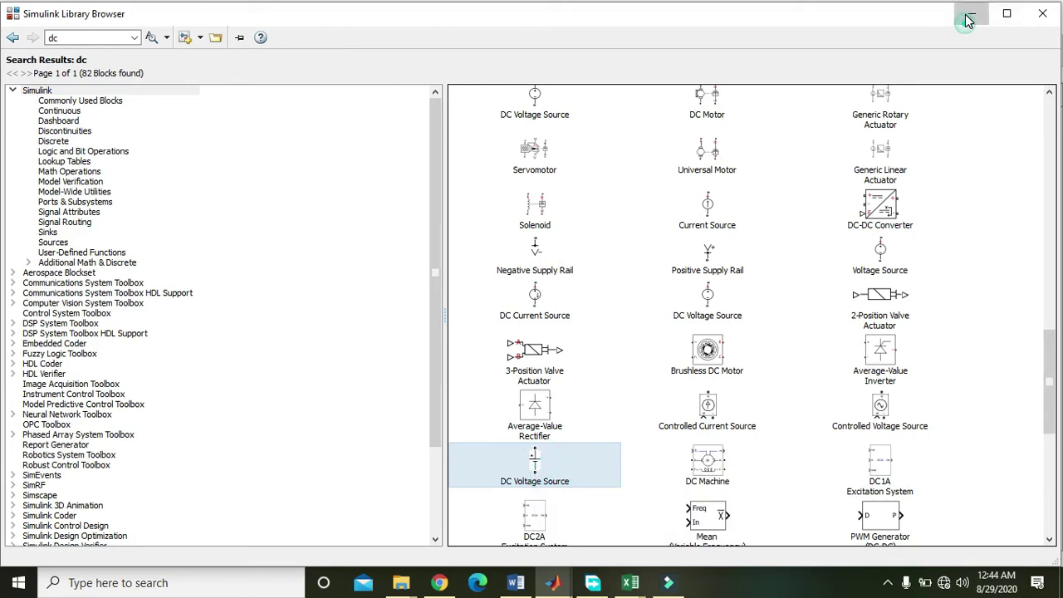
Step: Spread the DC Voltage Source, DC Machine, Display and Step blocks apart on the canvas
{"action": "left_click", "coordinate": [970, 13]}
{"action": "left_click_drag", "start_coordinate": [546, 347], "coordinate": [295, 371]}
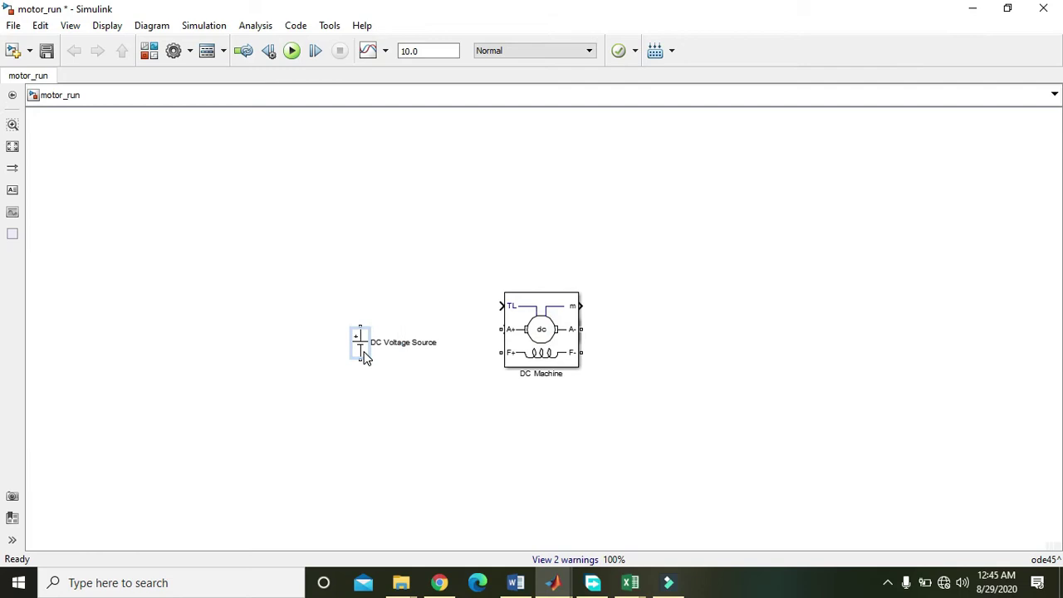
{"action": "mouse_move", "coordinate": [557, 338]}
{"action": "left_mouse_down"}
{"action": "mouse_move", "coordinate": [495, 237]}
{"action": "mouse_move", "coordinate": [478, 271]}
{"action": "left_mouse_up"}
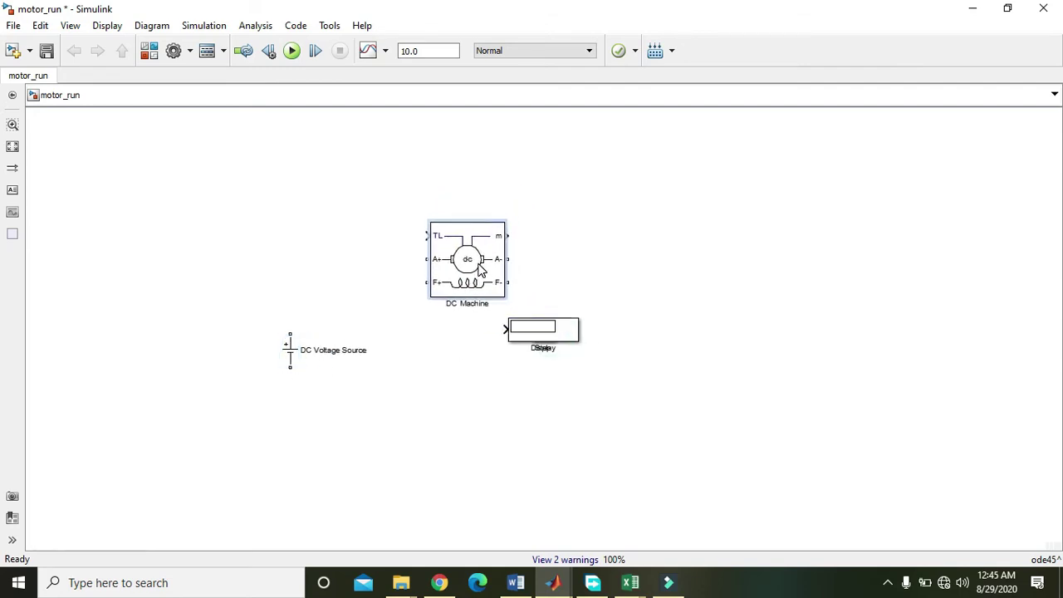
{"action": "left_click", "coordinate": [548, 330]}
{"action": "left_click_drag", "start_coordinate": [548, 332], "coordinate": [788, 289]}
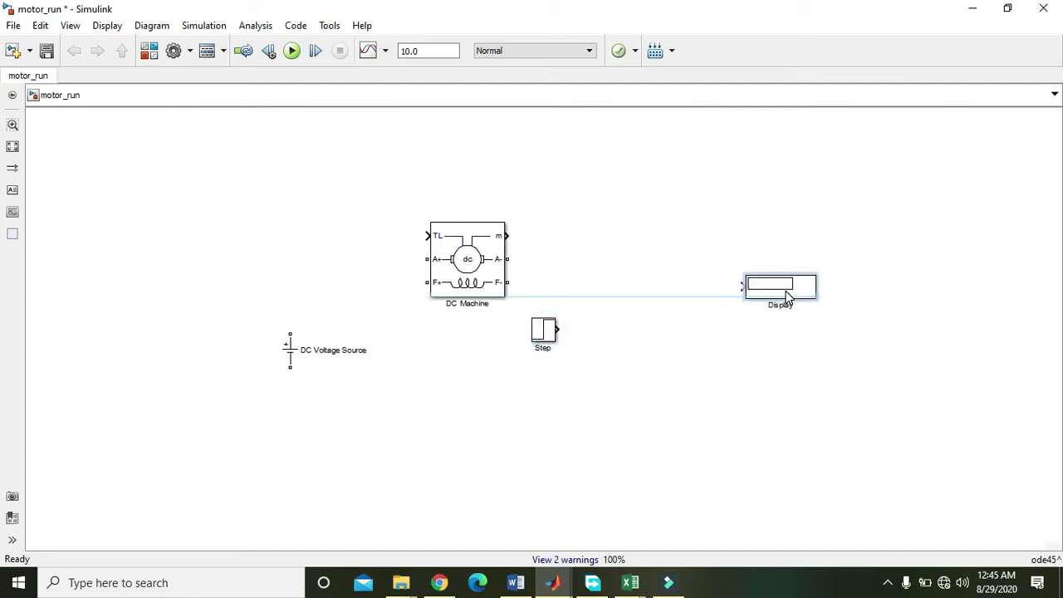
{"action": "left_click_drag", "start_coordinate": [548, 336], "coordinate": [576, 378]}
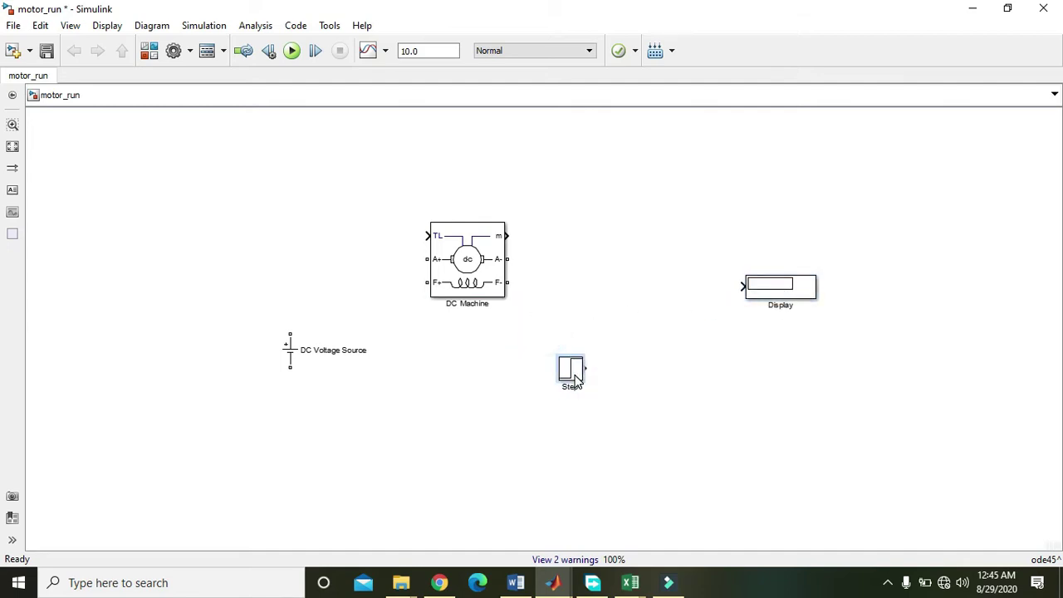
{"action": "scroll", "coordinate": [576, 378], "scroll_direction": "up", "scroll_amount": 2}
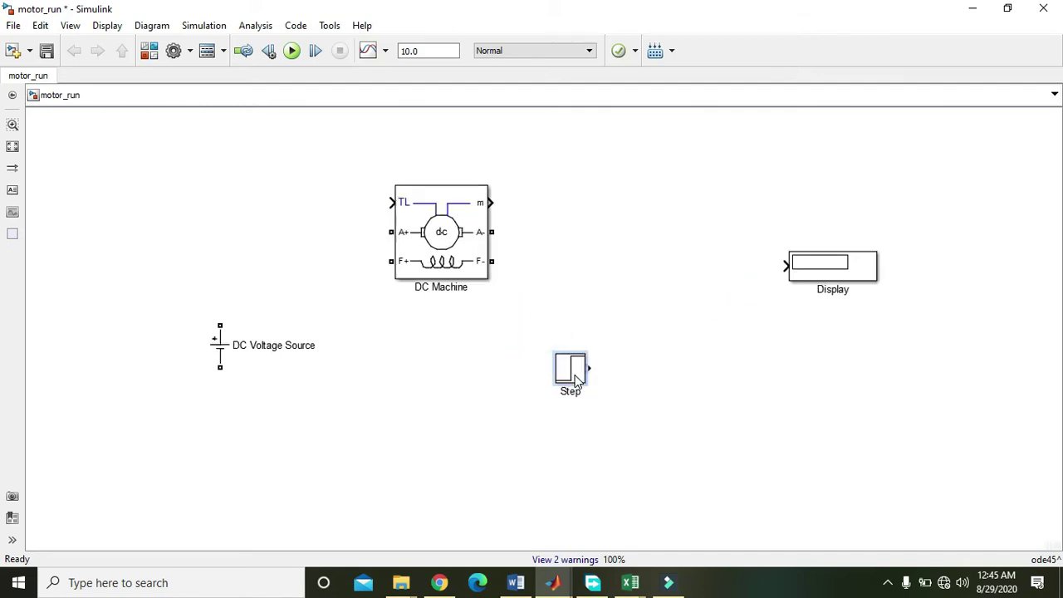
{"action": "scroll", "coordinate": [575, 378], "scroll_direction": "up", "scroll_amount": 2}
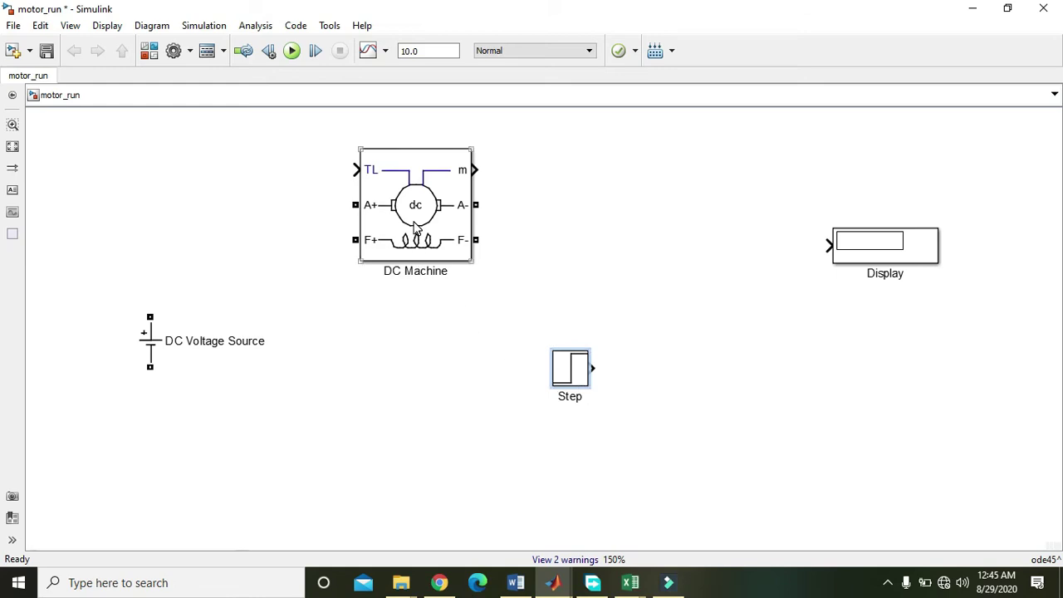
{"action": "mouse_move", "coordinate": [410, 220]}
{"action": "left_mouse_down"}
{"action": "mouse_move", "coordinate": [410, 296]}
{"action": "mouse_move", "coordinate": [457, 268]}
{"action": "left_mouse_up"}
Step: Wire the Step output to the DC Machine's TL input and its m output to Display
{"action": "mouse_move", "coordinate": [567, 362]}
{"action": "left_mouse_down"}
{"action": "mouse_move", "coordinate": [209, 123]}
{"action": "mouse_move", "coordinate": [198, 158]}
{"action": "mouse_move", "coordinate": [403, 211]}
{"action": "left_mouse_up"}
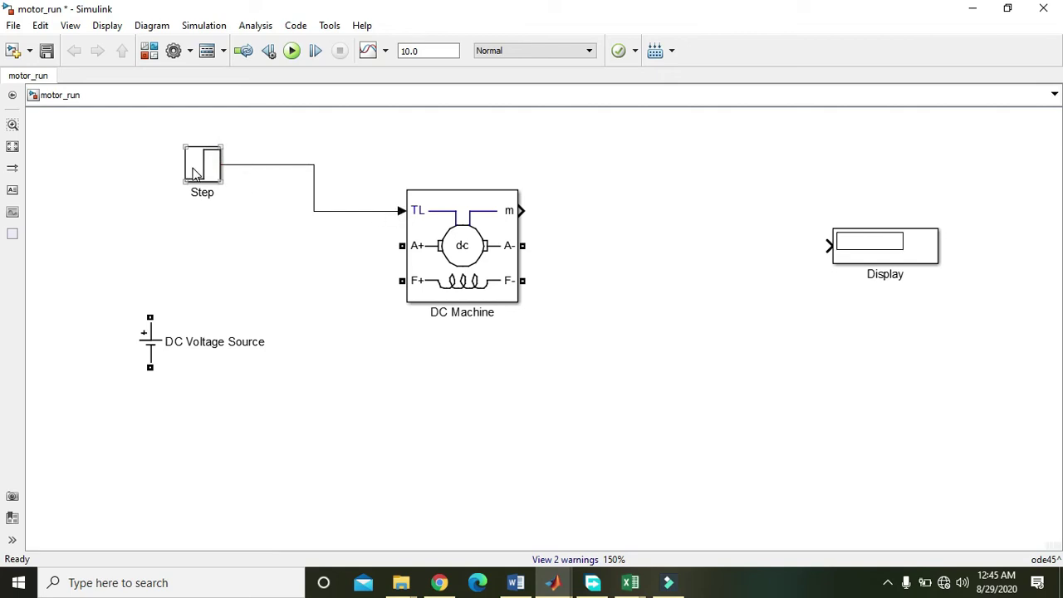
{"action": "left_click", "coordinate": [408, 215]}
{"action": "left_click", "coordinate": [880, 255]}
{"action": "mouse_move", "coordinate": [880, 255]}
{"action": "left_mouse_down"}
{"action": "mouse_move", "coordinate": [868, 220]}
{"action": "mouse_move", "coordinate": [527, 210]}
{"action": "left_mouse_up"}
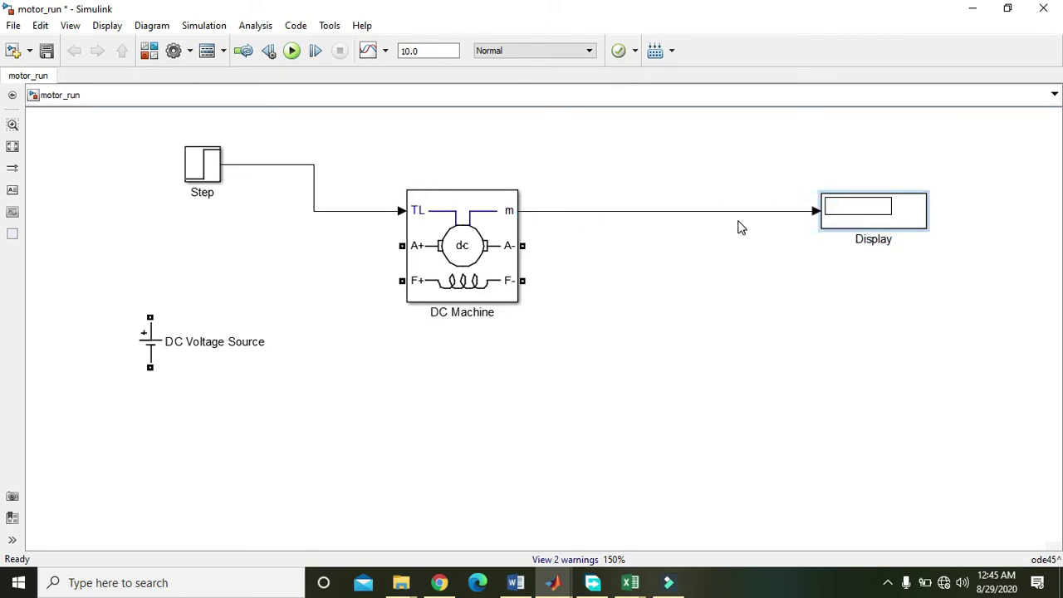
Step: Duplicate the DC Voltage Source and place the copy below the DC Machine
{"action": "left_click", "coordinate": [150, 339]}
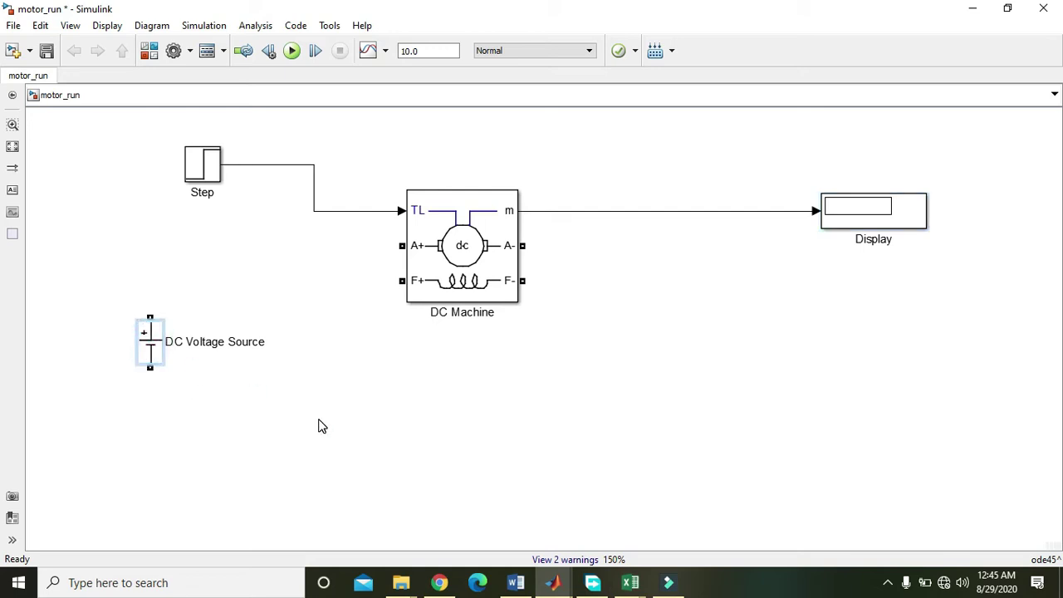
{"action": "key", "text": "ctrl+c"}
{"action": "key", "text": "ctrl+v"}
{"action": "mouse_move", "coordinate": [167, 359]}
{"action": "left_mouse_down"}
{"action": "mouse_move", "coordinate": [309, 438]}
{"action": "mouse_move", "coordinate": [464, 421]}
{"action": "left_mouse_up"}
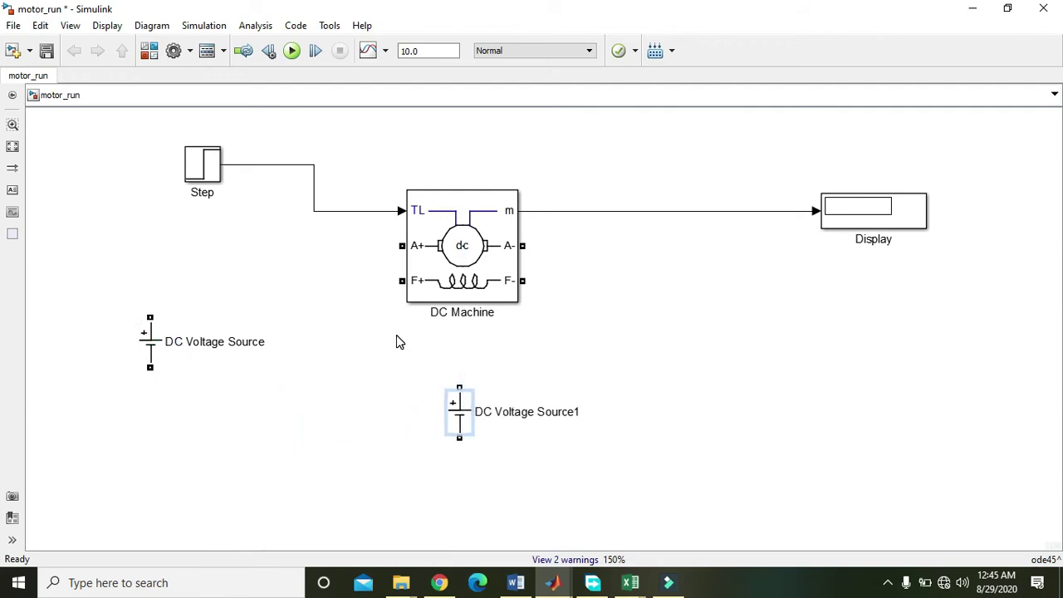
{"action": "mouse_move", "coordinate": [465, 413]}
{"action": "left_mouse_down"}
{"action": "mouse_move", "coordinate": [513, 410]}
{"action": "mouse_move", "coordinate": [531, 457]}
{"action": "left_mouse_up"}
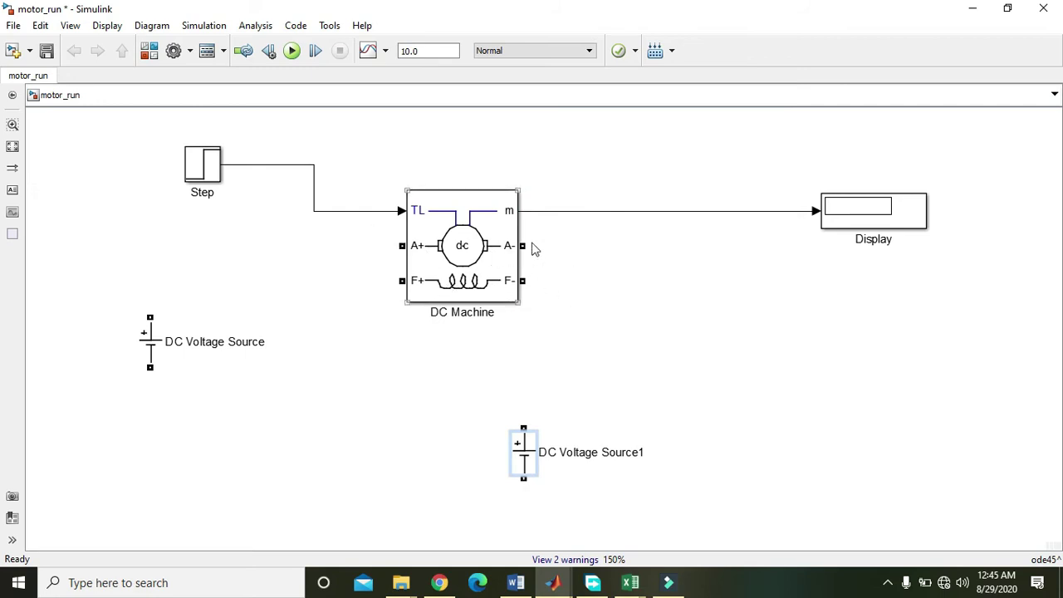
{"action": "left_click", "coordinate": [315, 293]}
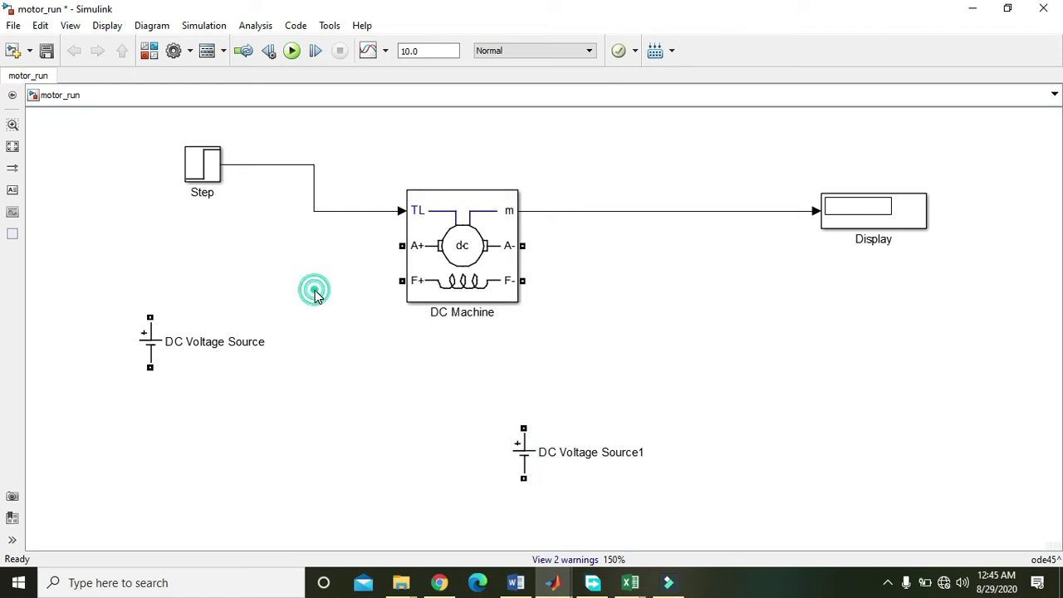
Step: Wire the first source across A+/A- and DC Voltage Source1 across F+/F-
{"action": "left_click_drag", "start_coordinate": [149, 316], "coordinate": [399, 246]}
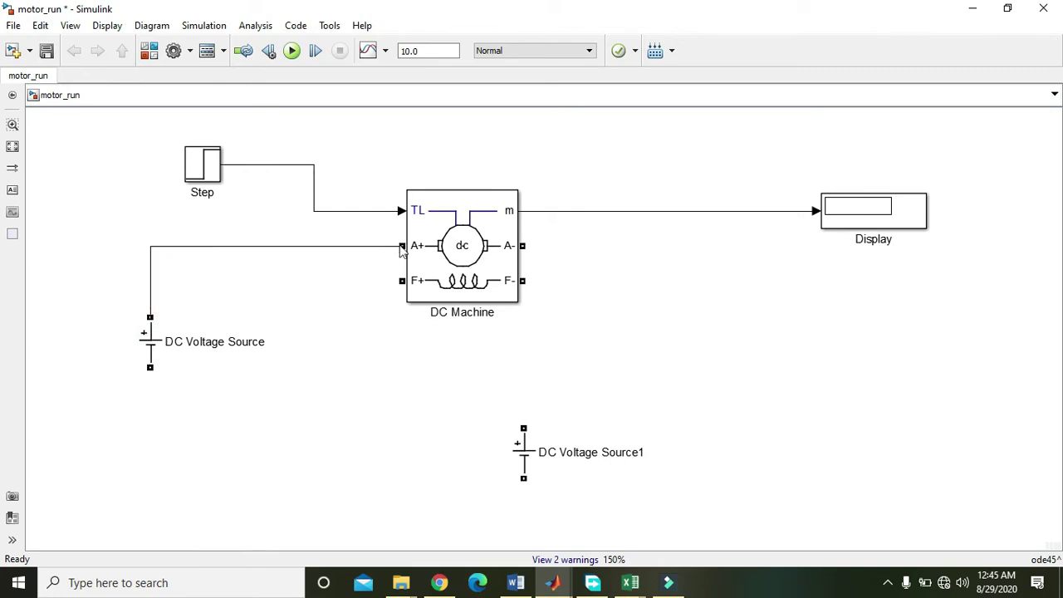
{"action": "mouse_move", "coordinate": [522, 245]}
{"action": "left_mouse_down"}
{"action": "mouse_move", "coordinate": [583, 290]}
{"action": "mouse_move", "coordinate": [153, 369]}
{"action": "left_mouse_up"}
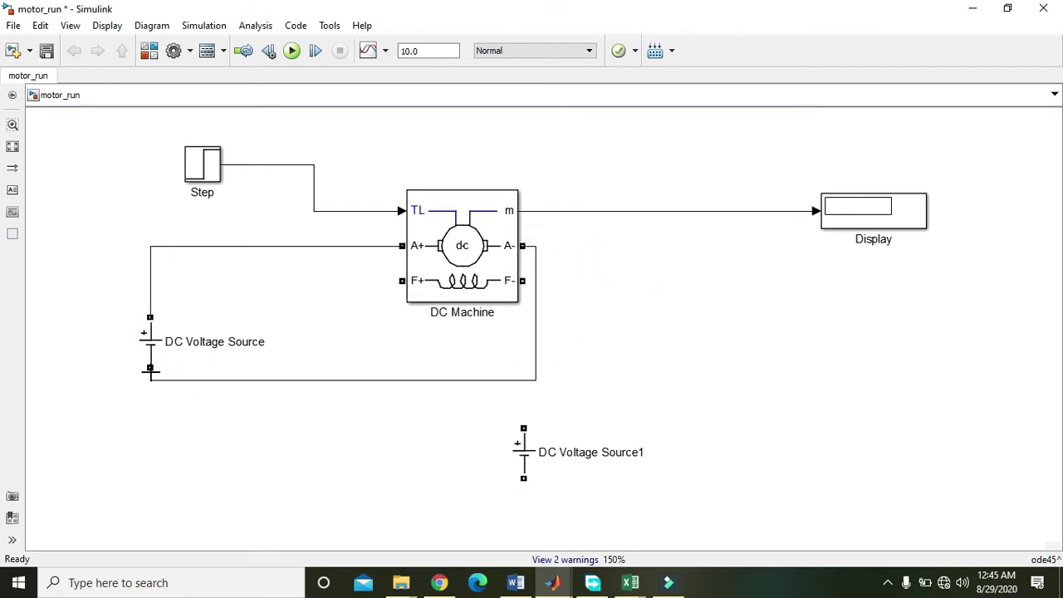
{"action": "left_click_drag", "start_coordinate": [523, 453], "coordinate": [347, 481]}
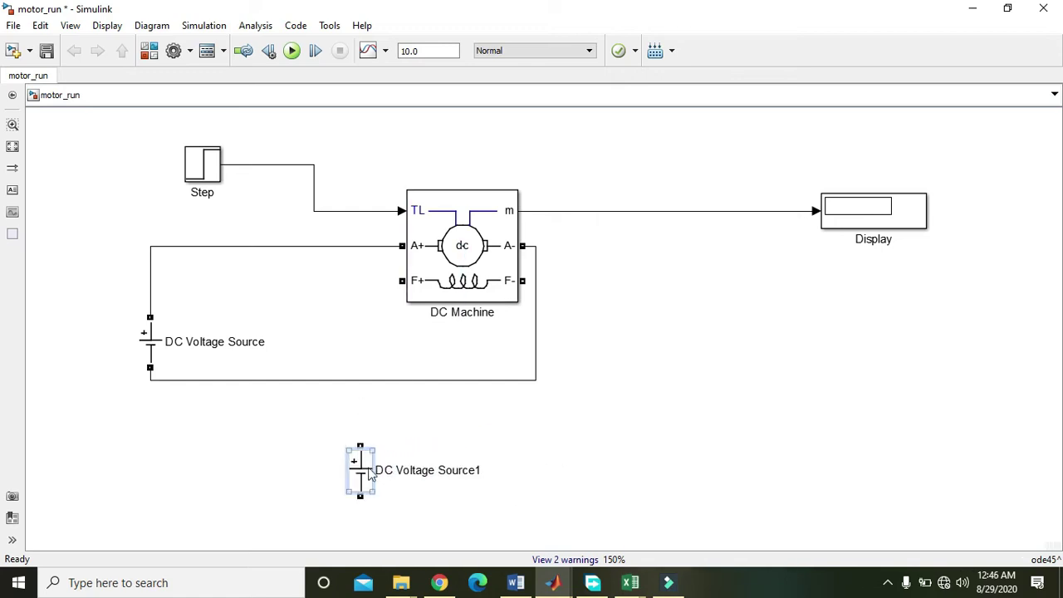
{"action": "left_click", "coordinate": [397, 439]}
{"action": "left_click_drag", "start_coordinate": [360, 444], "coordinate": [399, 281]}
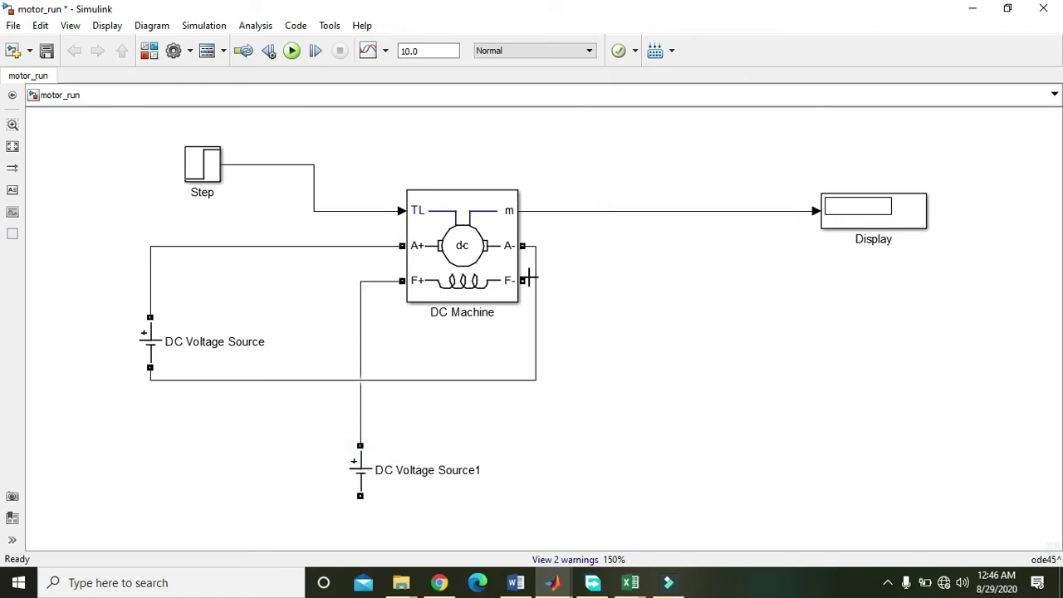
{"action": "mouse_move", "coordinate": [523, 281]}
{"action": "left_mouse_down"}
{"action": "mouse_move", "coordinate": [609, 381]}
{"action": "mouse_move", "coordinate": [361, 497]}
{"action": "left_mouse_up"}
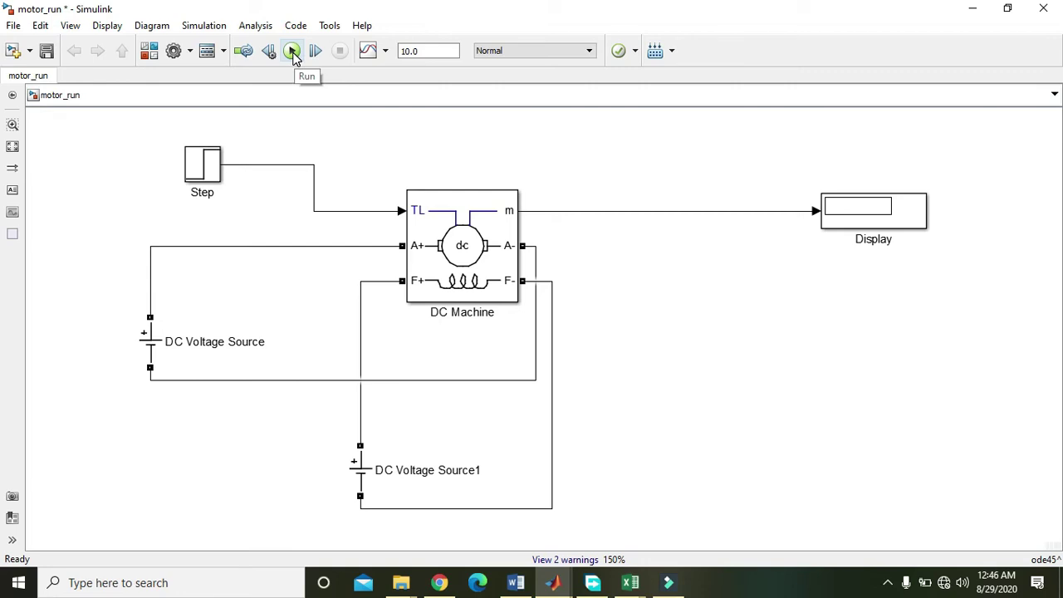
Step: Search the Library Browser for 'powergui' and add the powergui block to the model
{"action": "left_click", "coordinate": [70, 25]}
{"action": "left_click", "coordinate": [91, 40]}
{"action": "double_click", "coordinate": [92, 41]}
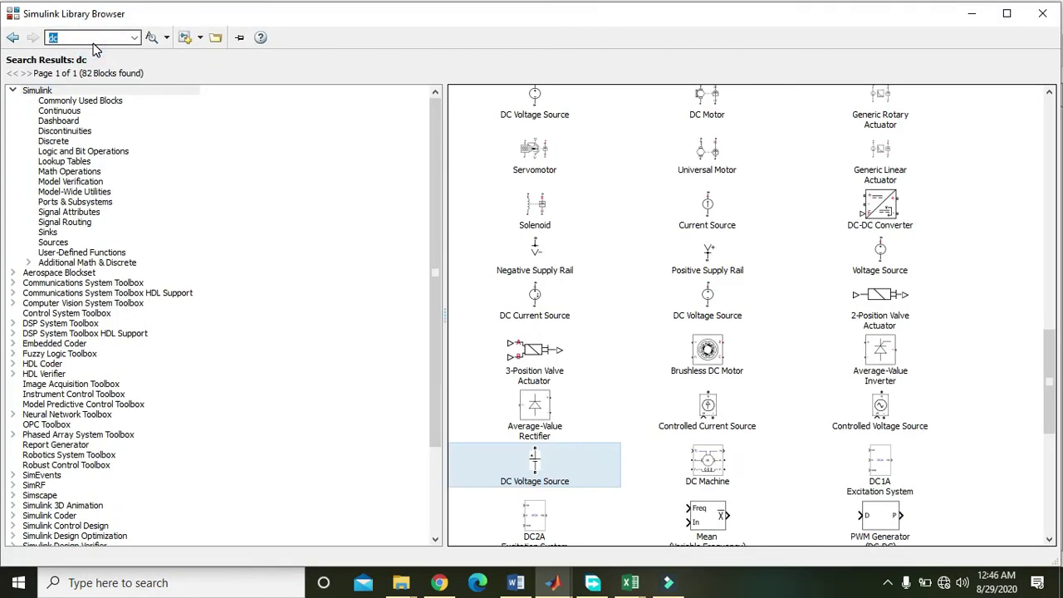
{"action": "type", "text": "powergui"}
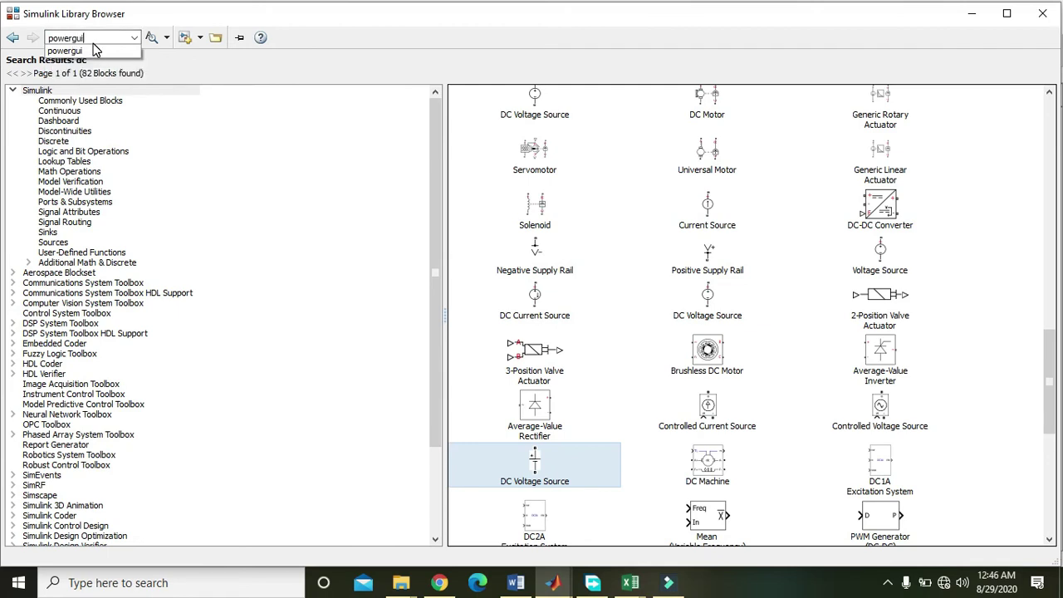
{"action": "left_click", "coordinate": [94, 50]}
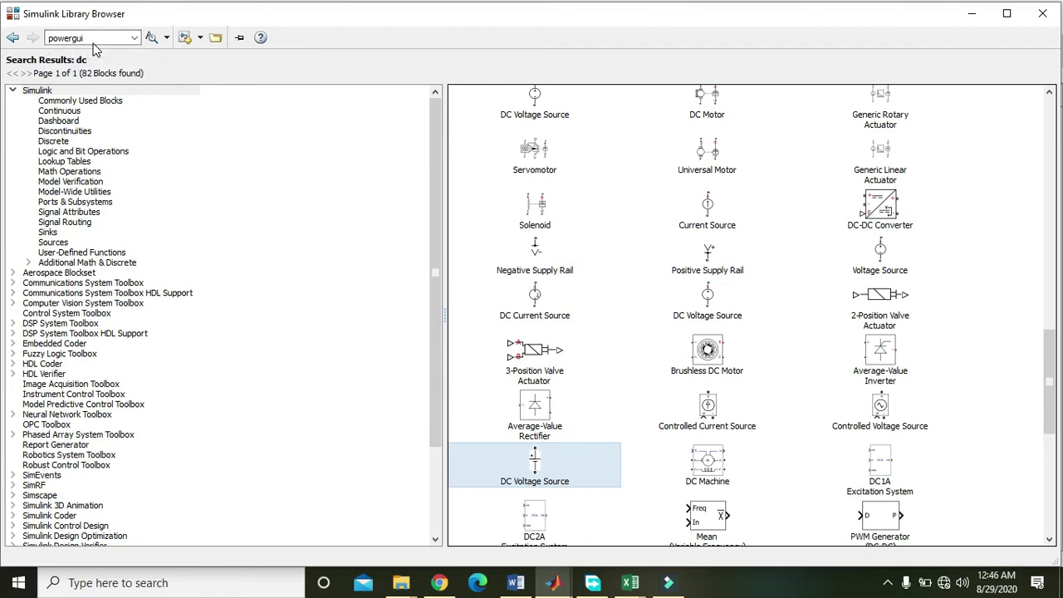
{"action": "left_click", "coordinate": [150, 39]}
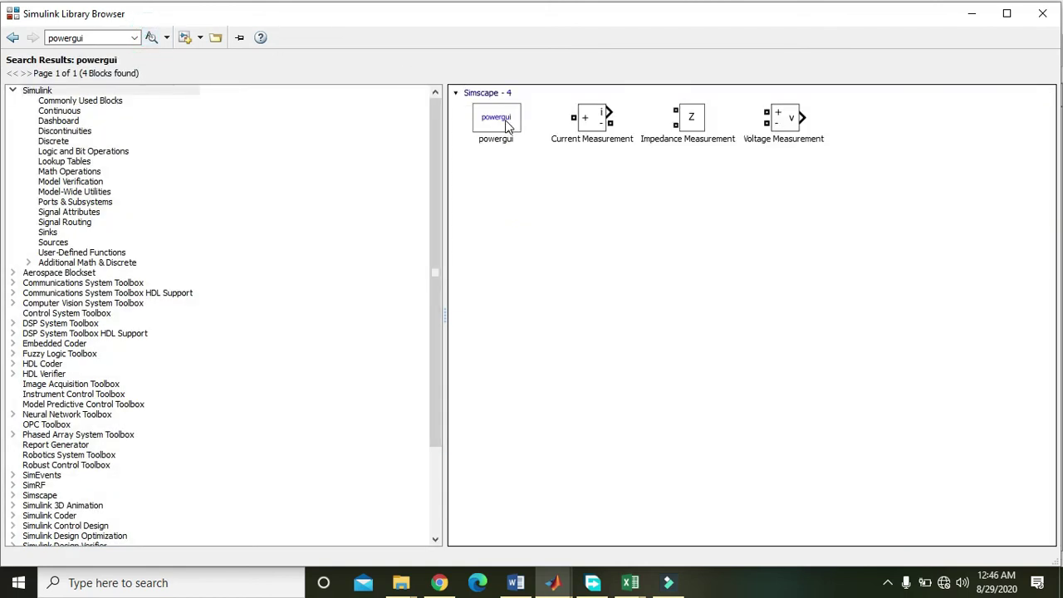
{"action": "right_click", "coordinate": [508, 125]}
{"action": "left_click", "coordinate": [520, 132]}
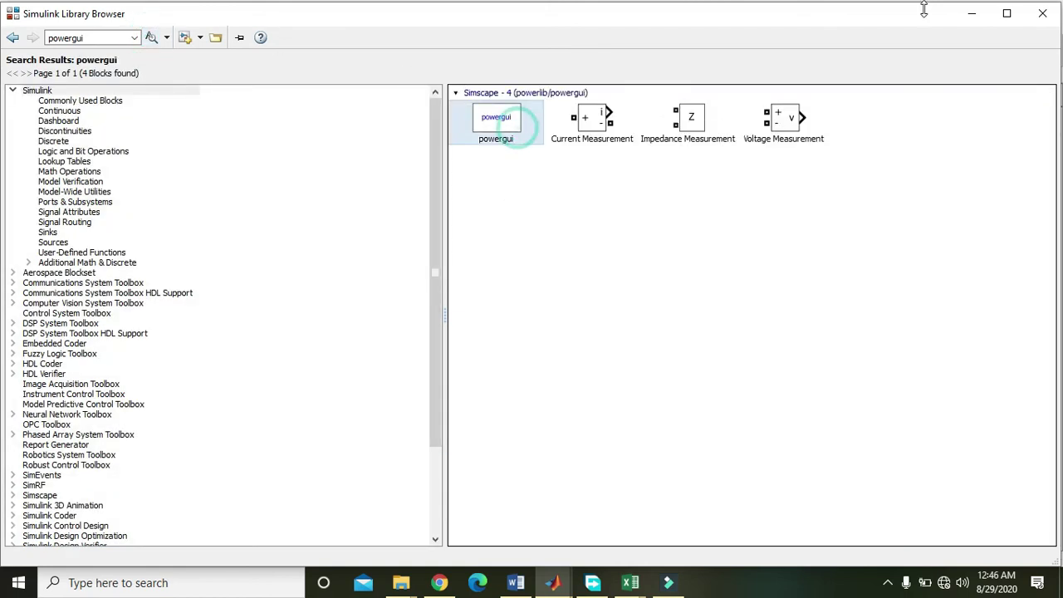
Step: Position the powergui block in the empty lower-right area below the Display
{"action": "left_click", "coordinate": [973, 18]}
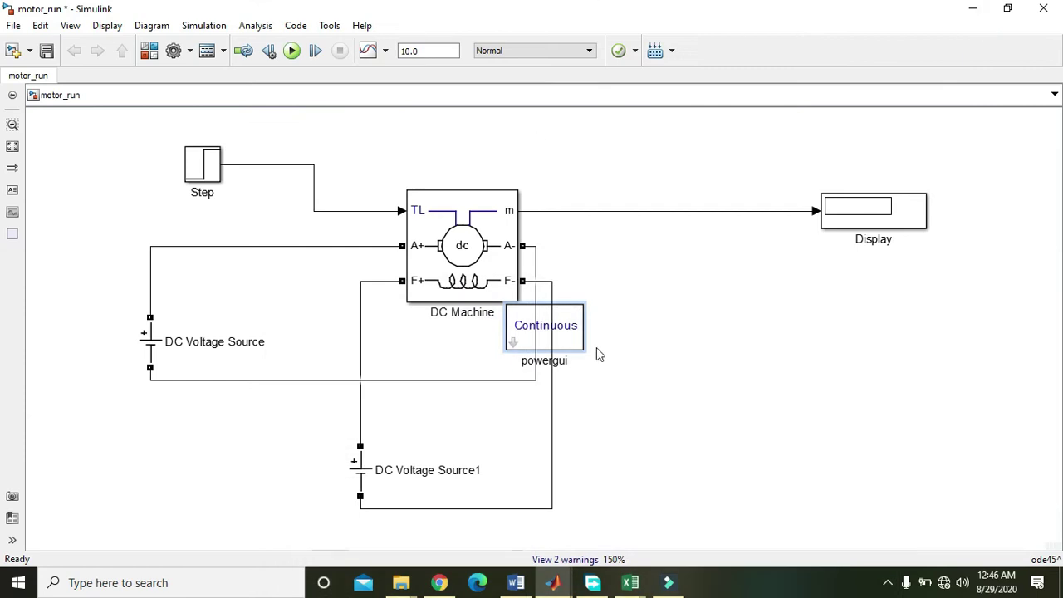
{"action": "mouse_move", "coordinate": [562, 332]}
{"action": "left_mouse_down"}
{"action": "mouse_move", "coordinate": [623, 206]}
{"action": "mouse_move", "coordinate": [816, 391]}
{"action": "mouse_move", "coordinate": [817, 414]}
{"action": "left_mouse_up"}
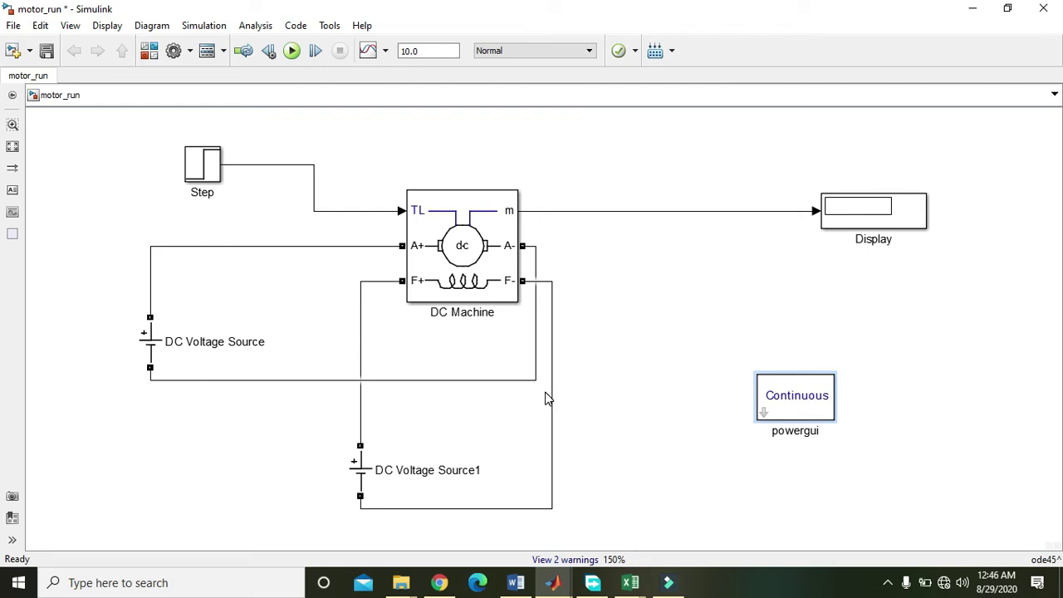
{"action": "left_click", "coordinate": [797, 398]}
{"action": "left_click_drag", "start_coordinate": [810, 415], "coordinate": [816, 415]}
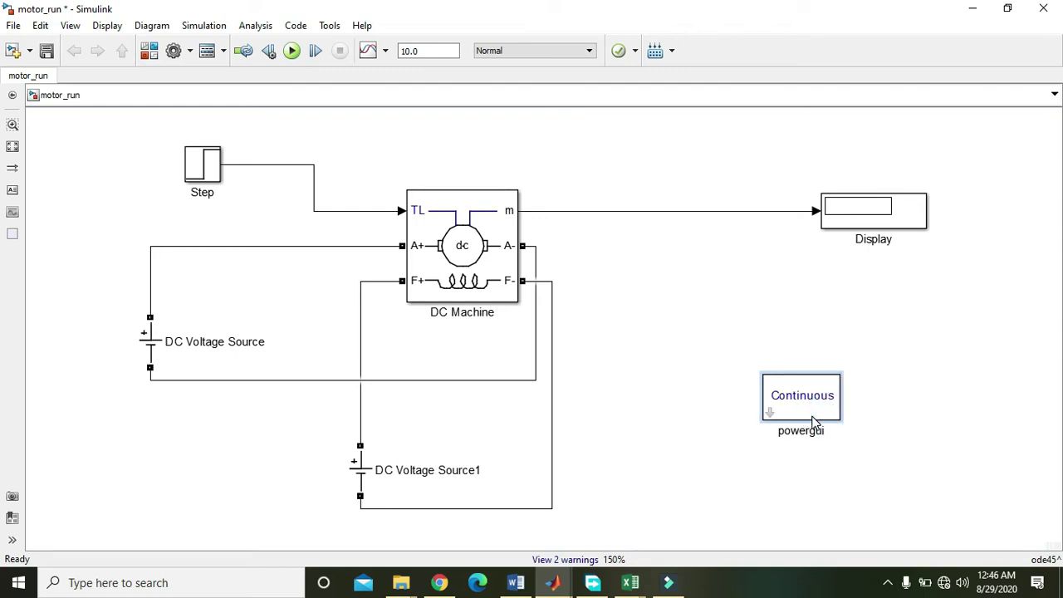
Step: Run the simulation and delete the accidentally created Display1 copy
{"action": "left_click", "coordinate": [291, 52]}
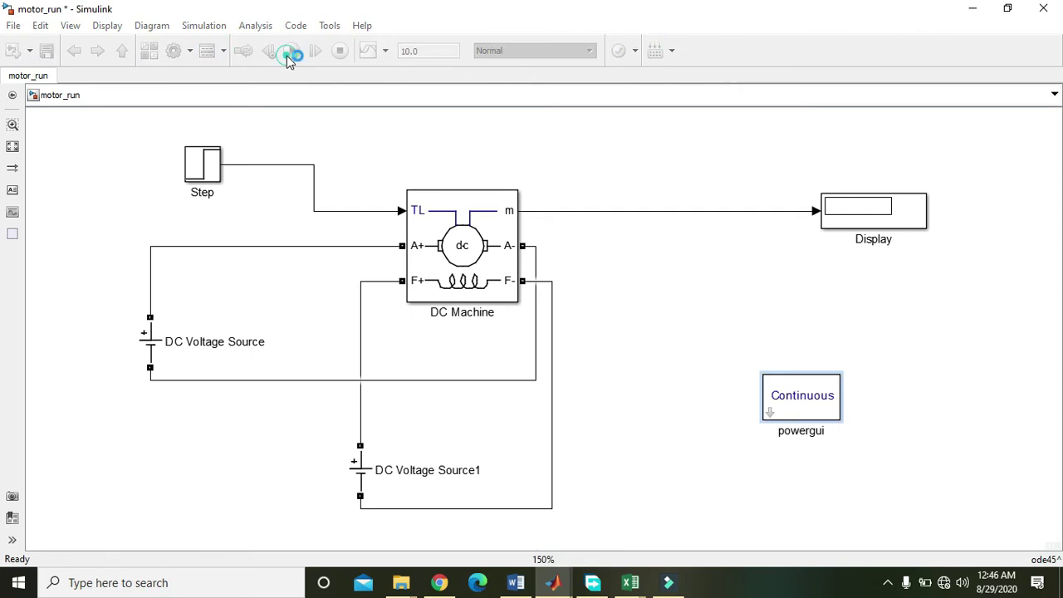
{"action": "left_click", "coordinate": [896, 227]}
{"action": "left_click_drag", "start_coordinate": [930, 232], "coordinate": [930, 297]}
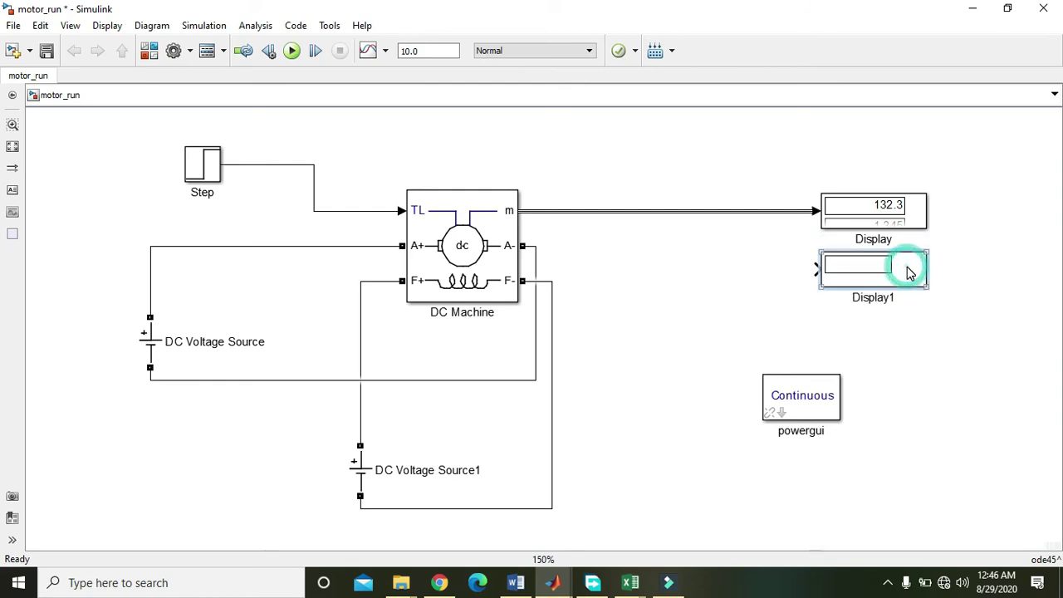
{"action": "key", "text": "Delete"}
Step: Enlarge the Display block so 132.3, 1.345, 0.4167 and 1.008 are all visible
{"action": "left_click", "coordinate": [913, 229]}
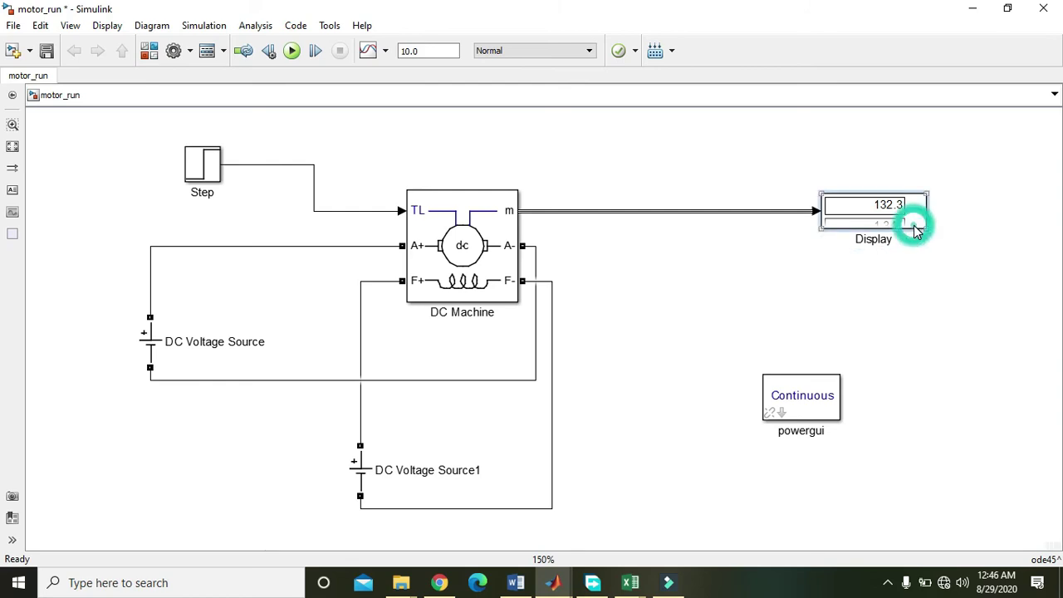
{"action": "left_click_drag", "start_coordinate": [927, 228], "coordinate": [938, 306]}
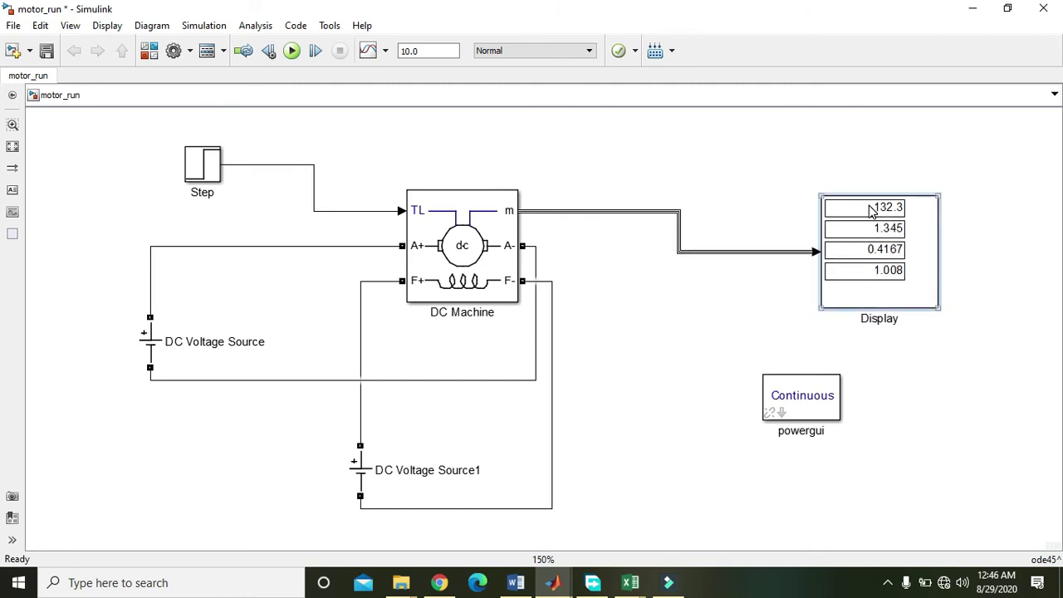
{"action": "left_click", "coordinate": [903, 209]}
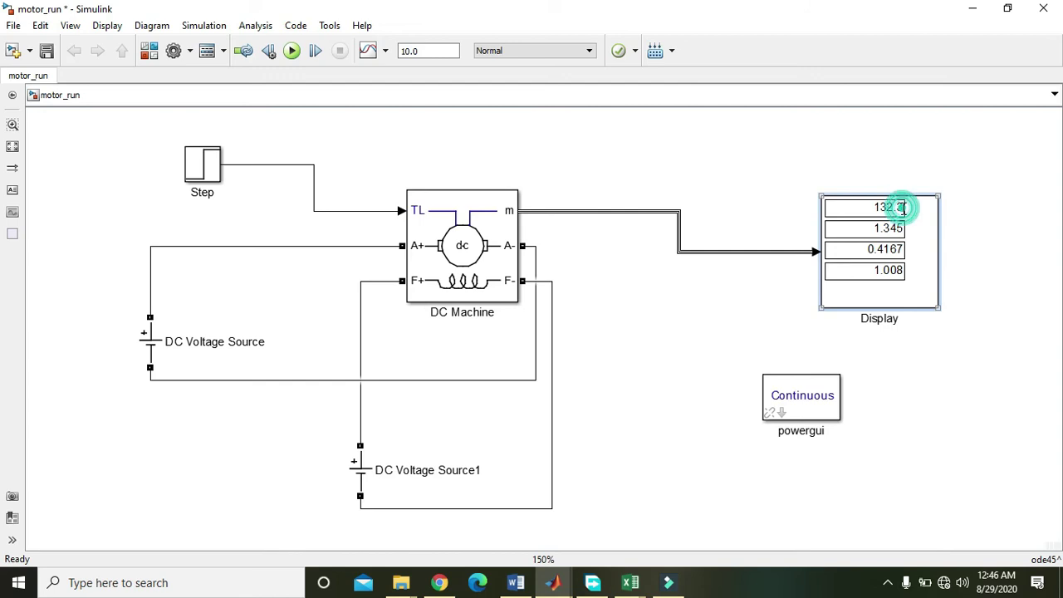
{"action": "left_click_drag", "start_coordinate": [903, 209], "coordinate": [898, 203]}
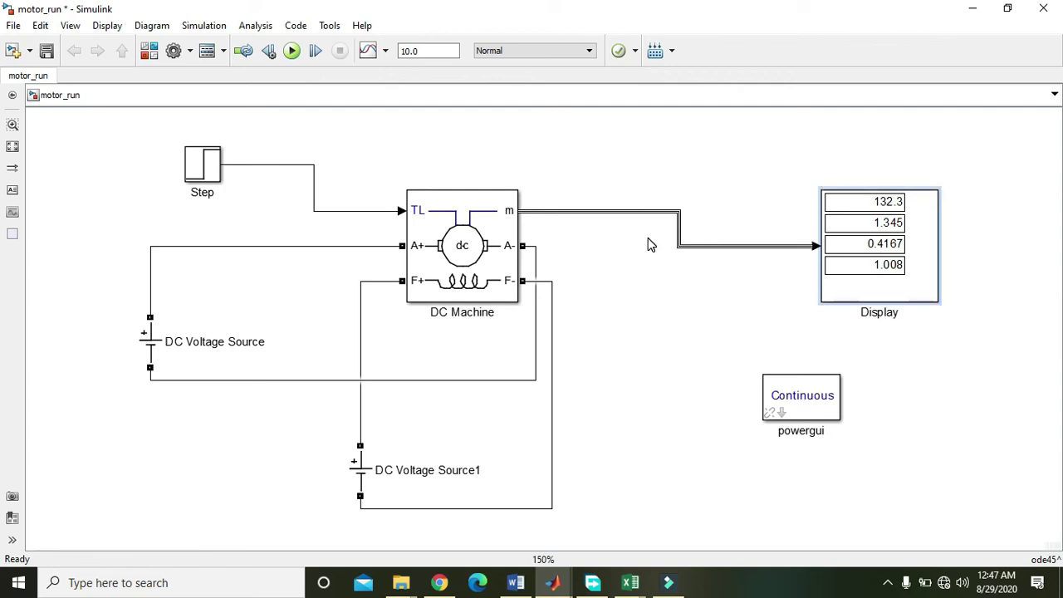
{"action": "left_click", "coordinate": [899, 202]}
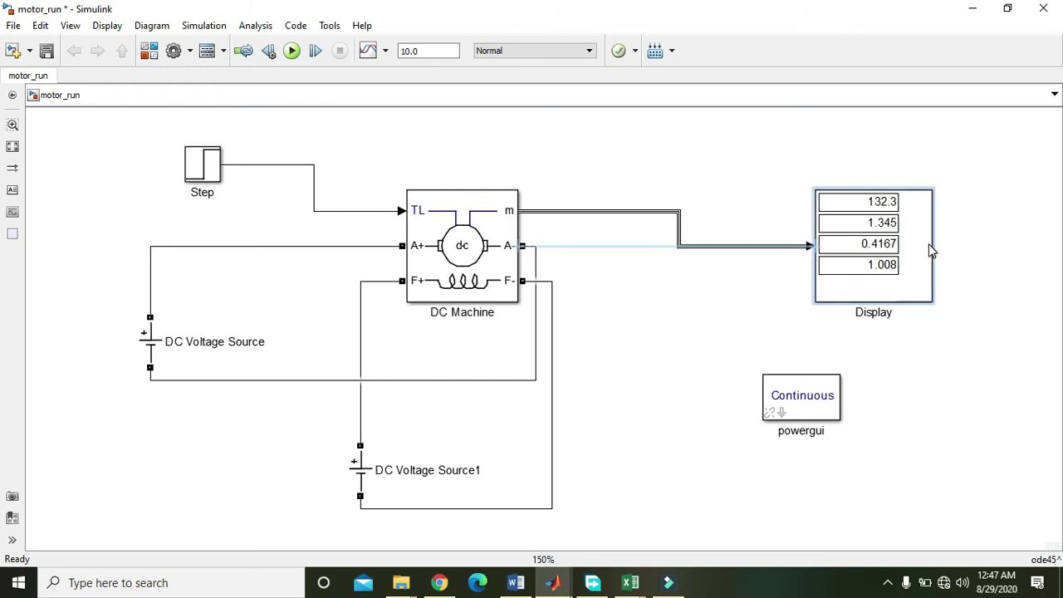
Step: Open and cancel the Display parameters, then shift the Display block slightly right
{"action": "double_click", "coordinate": [890, 264]}
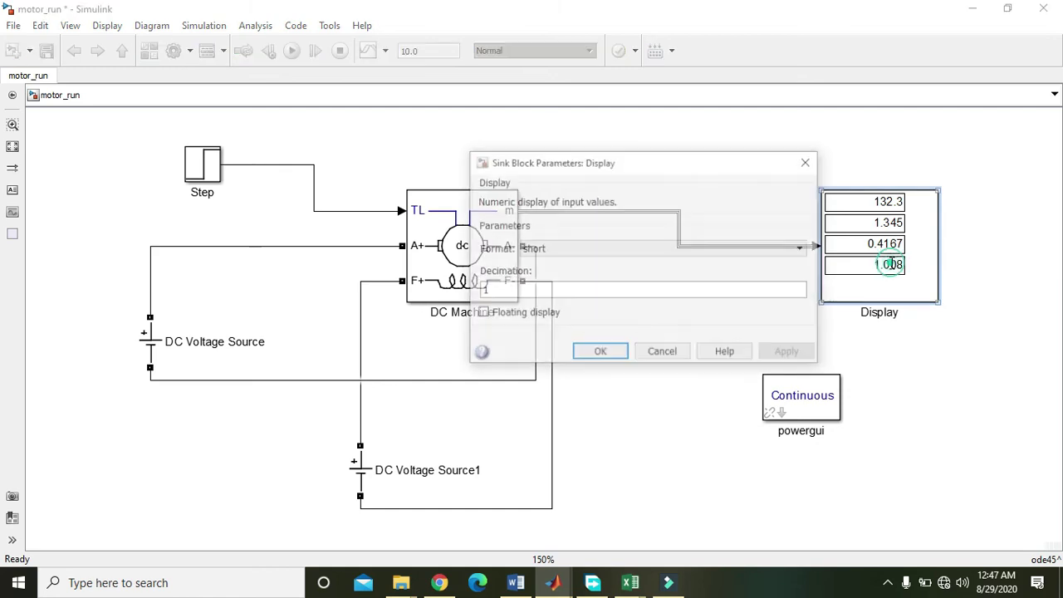
{"action": "left_click", "coordinate": [678, 355]}
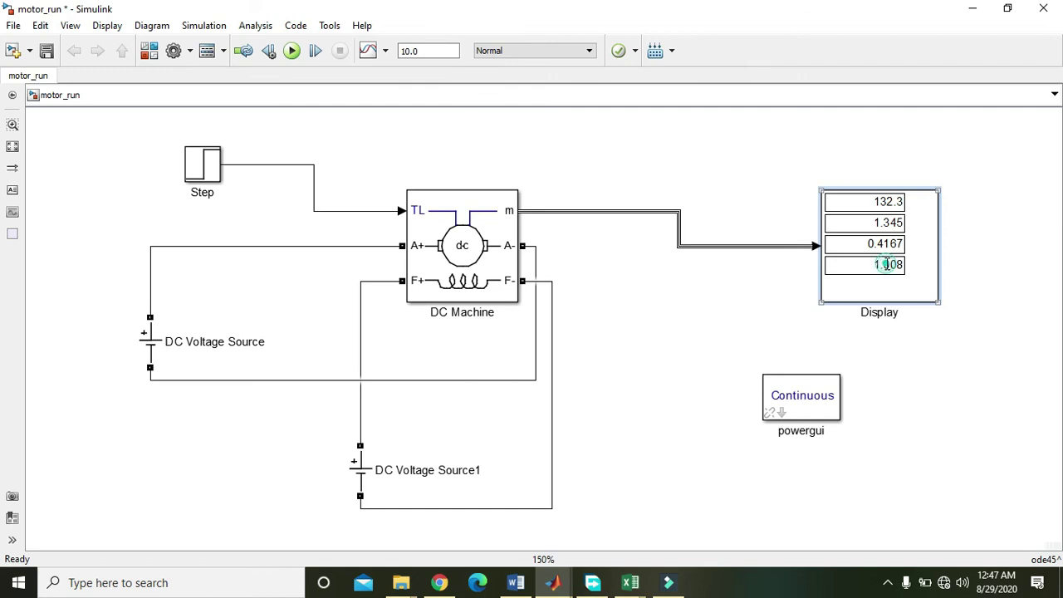
{"action": "left_click_drag", "start_coordinate": [892, 266], "coordinate": [902, 265]}
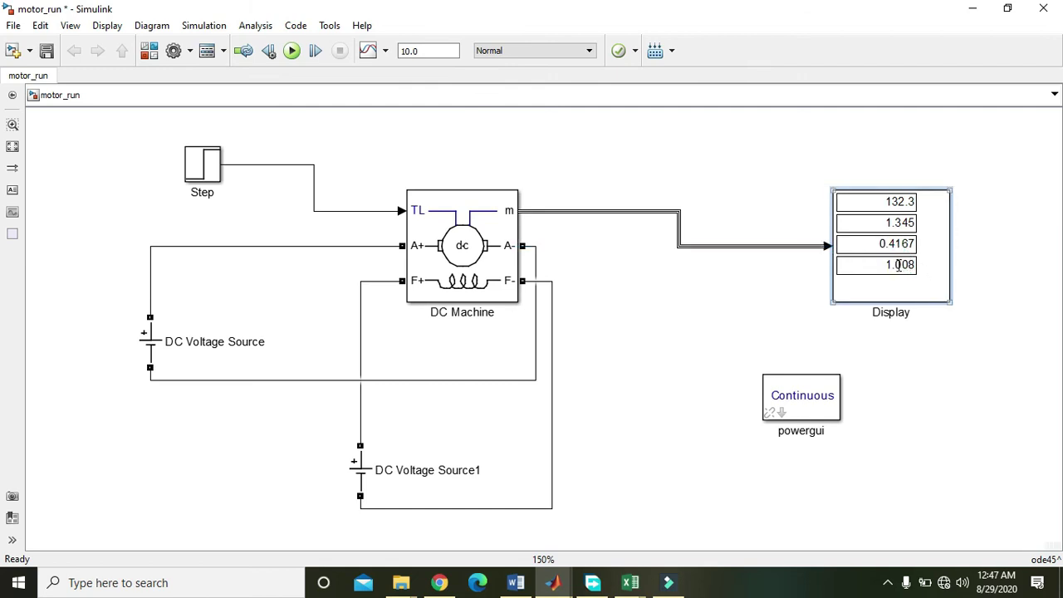
Step: Straighten the signal line from m and align the Display block with it
{"action": "left_click", "coordinate": [779, 252]}
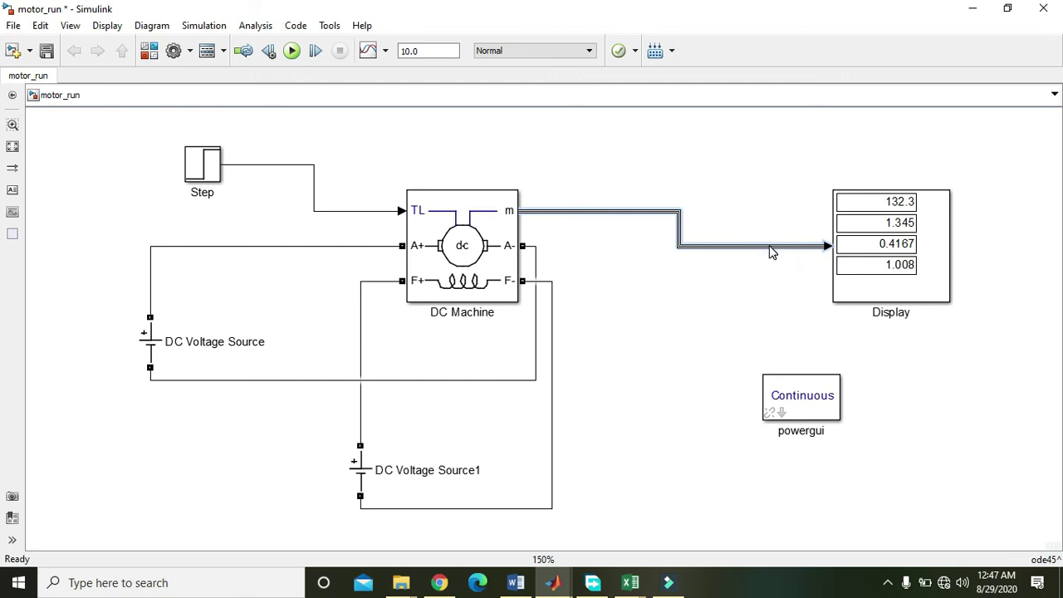
{"action": "left_click_drag", "start_coordinate": [772, 246], "coordinate": [755, 215]}
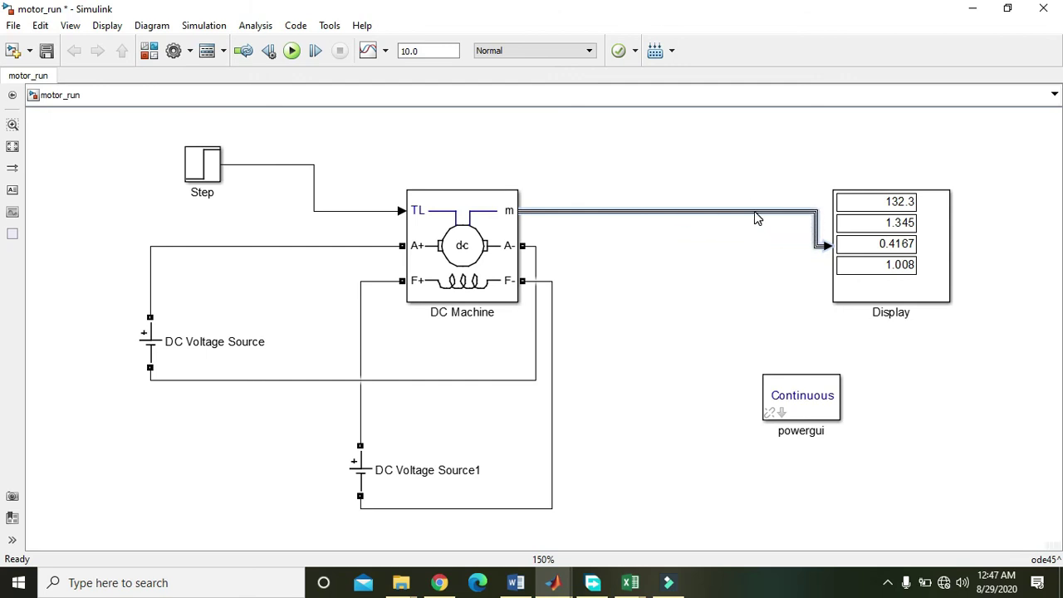
{"action": "left_click", "coordinate": [861, 250]}
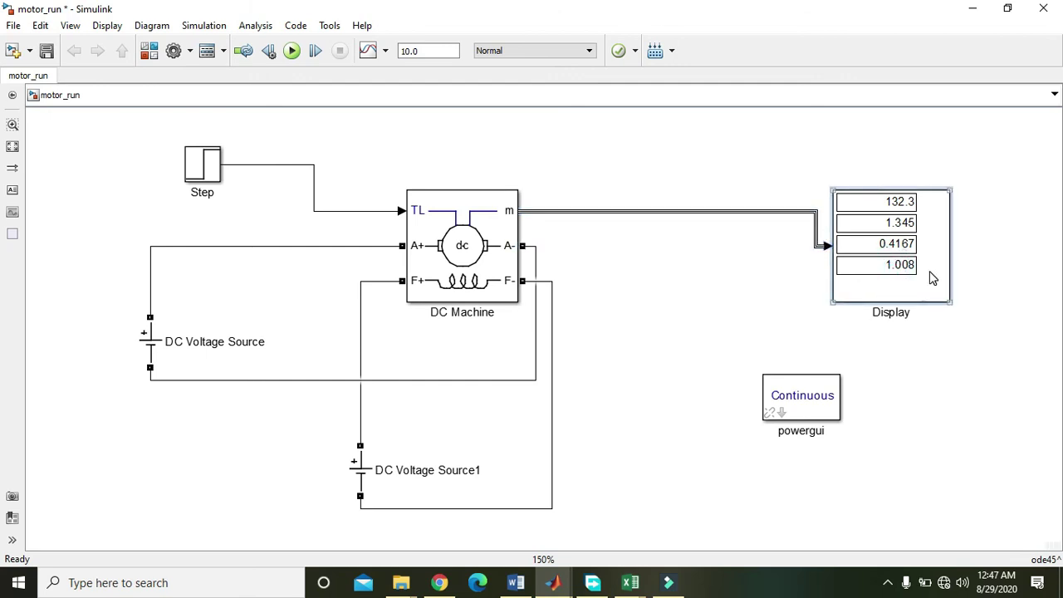
{"action": "left_click_drag", "start_coordinate": [932, 276], "coordinate": [932, 277]}
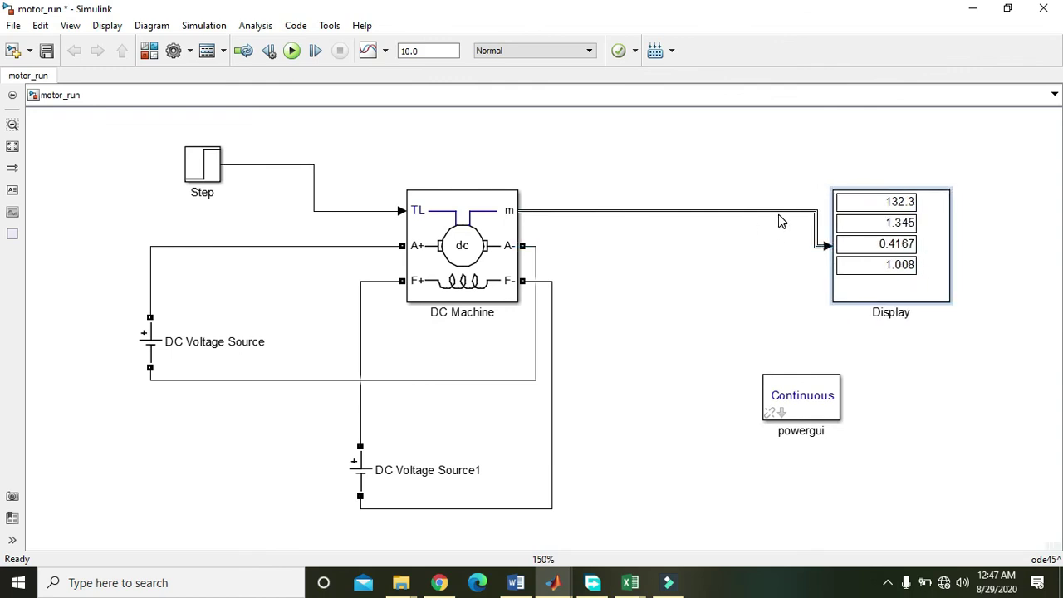